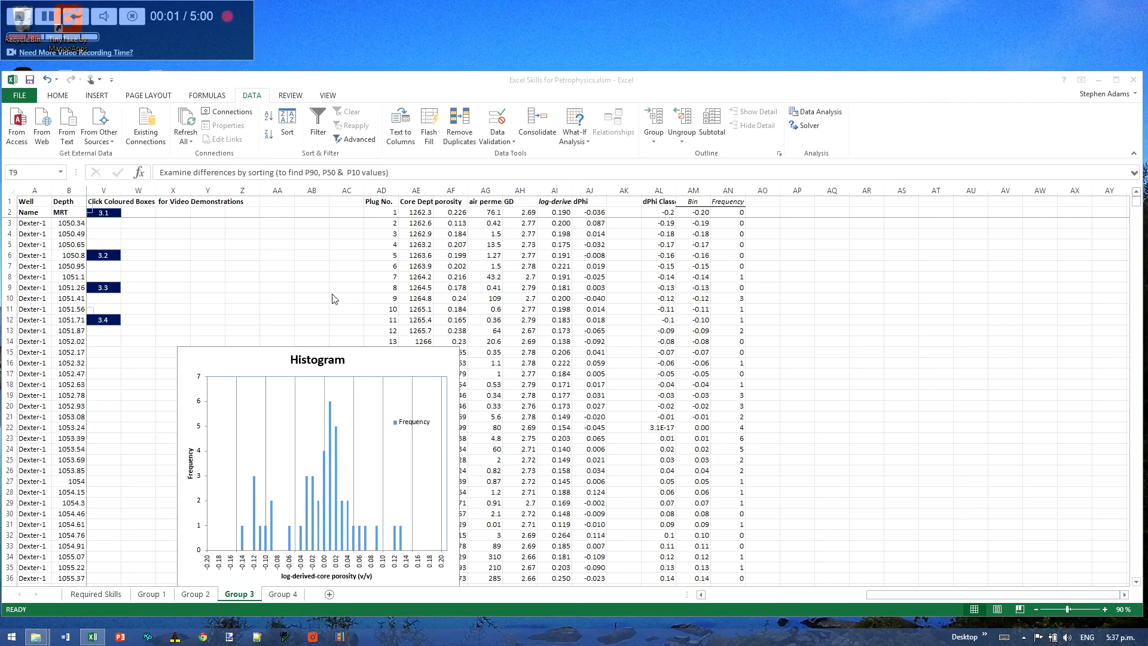
- Copy the dPhi values from AJ1:AJ43 and paste them into column AP
left_click(811, 594)
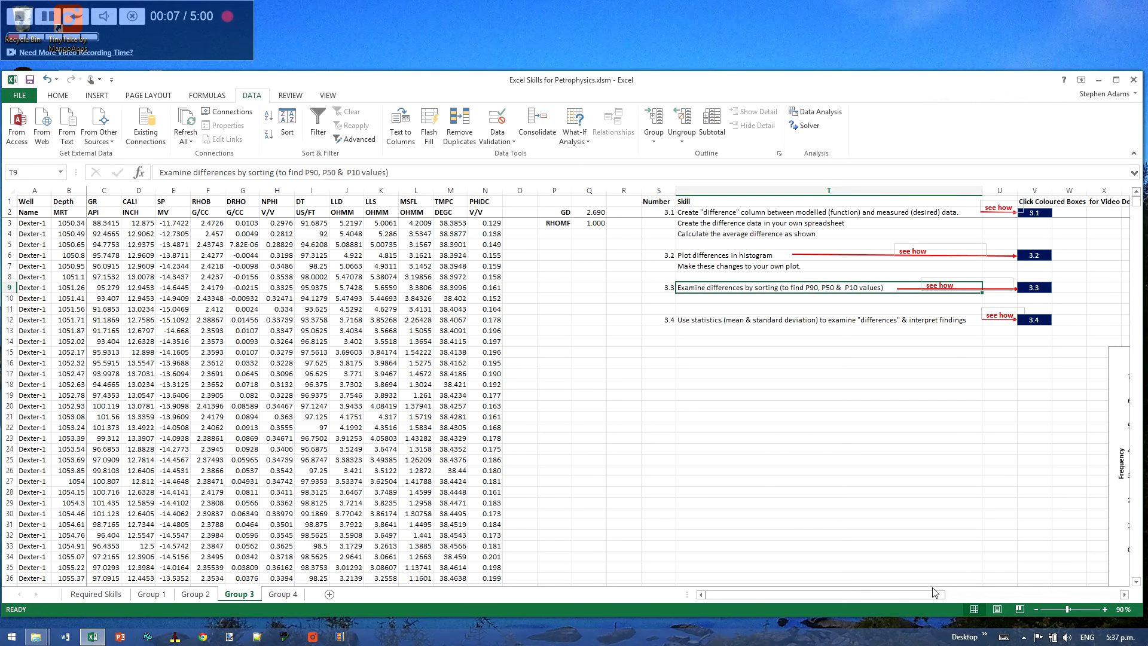
left_click_drag(935, 596, 1133, 597)
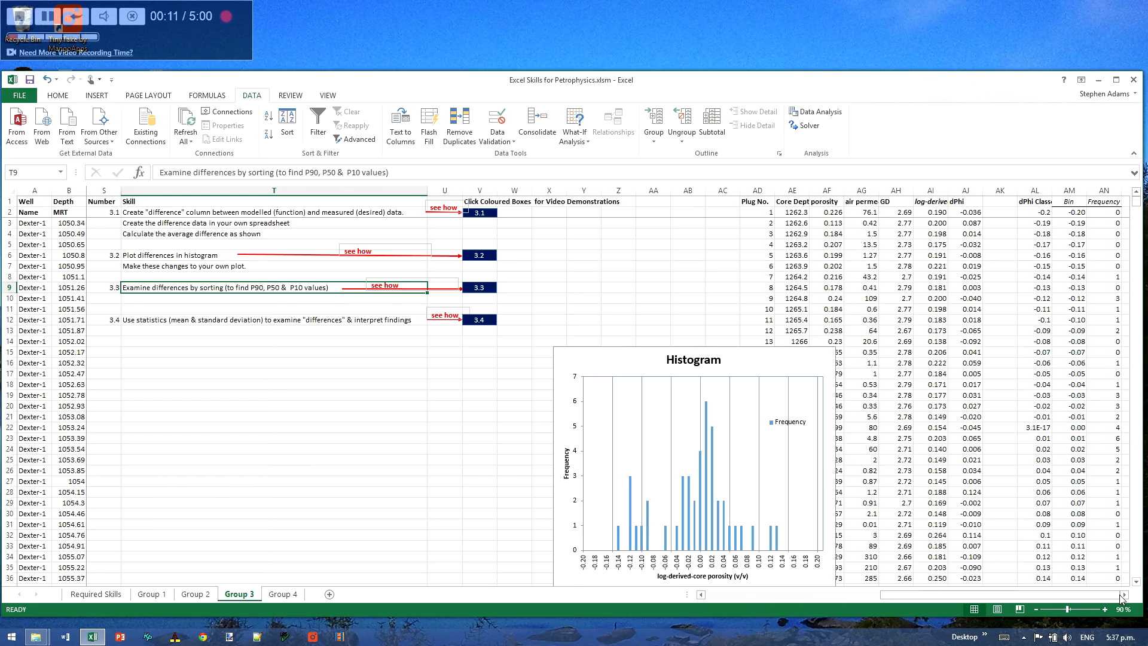
left_click(1124, 594)
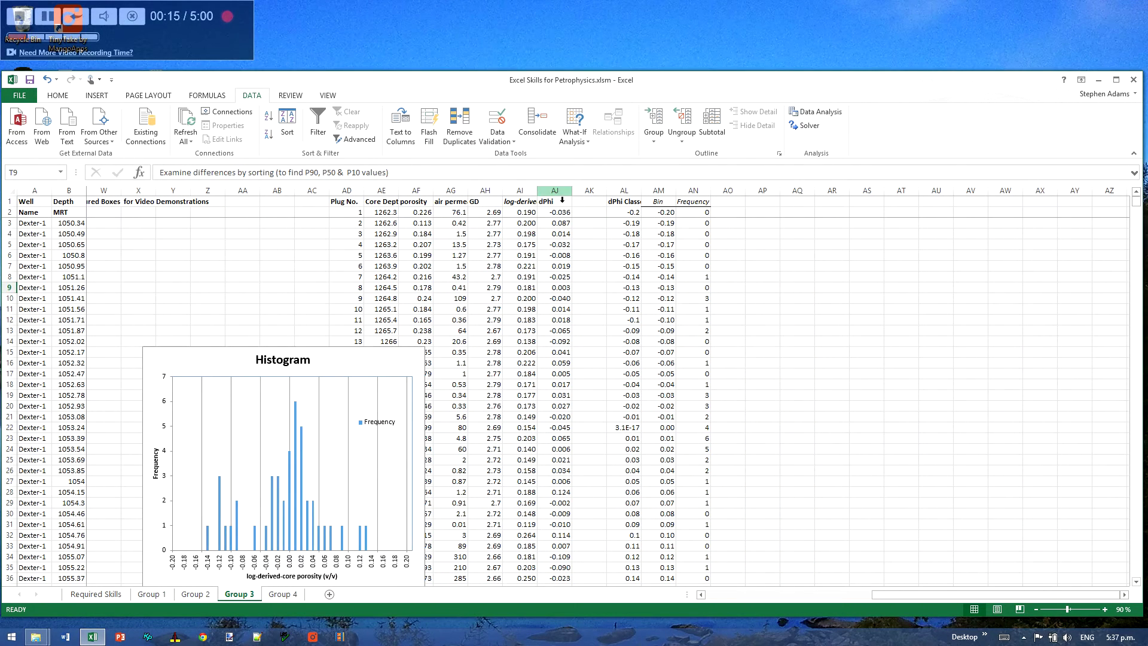
left_click_drag(562, 201, 568, 577)
right_click(563, 545)
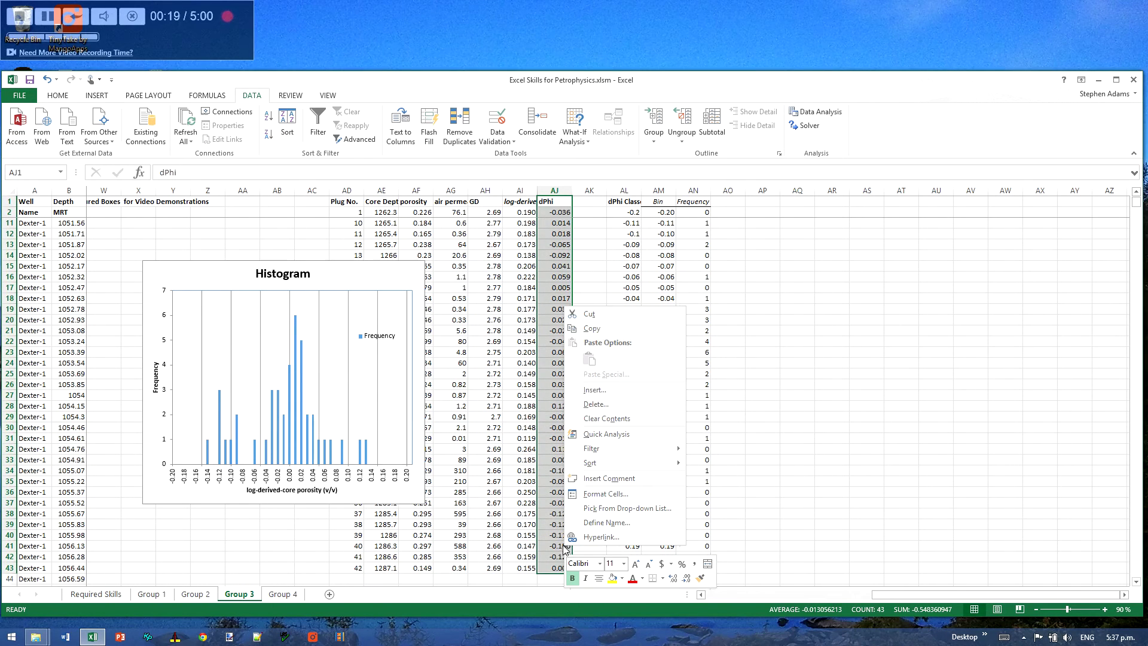
left_click(592, 328)
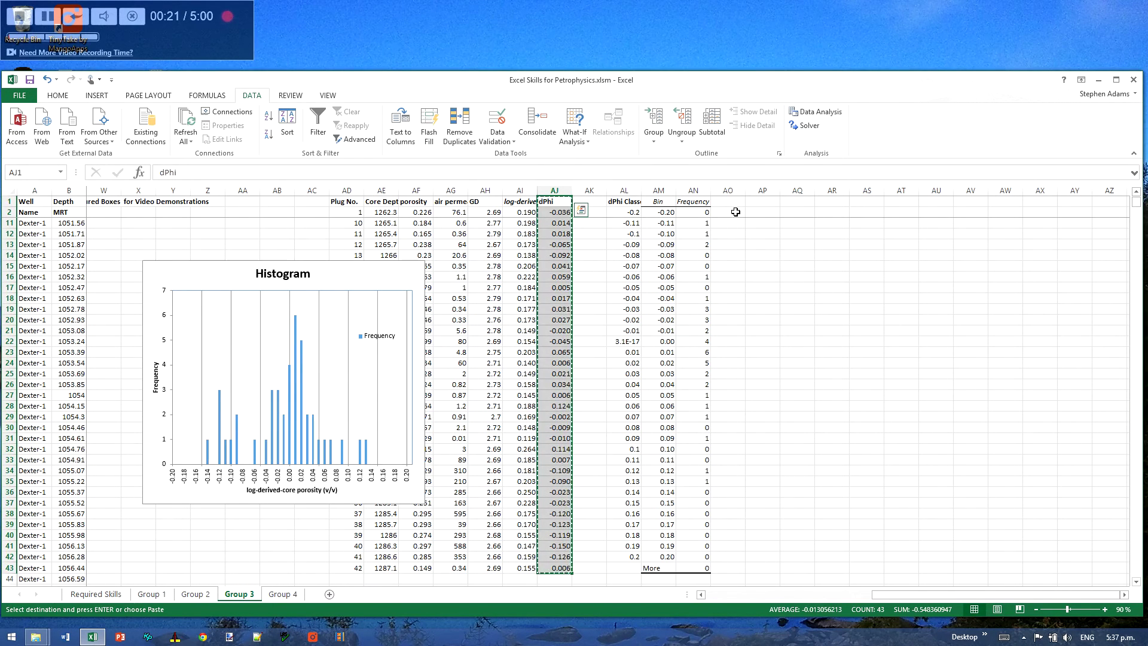
left_click(762, 190)
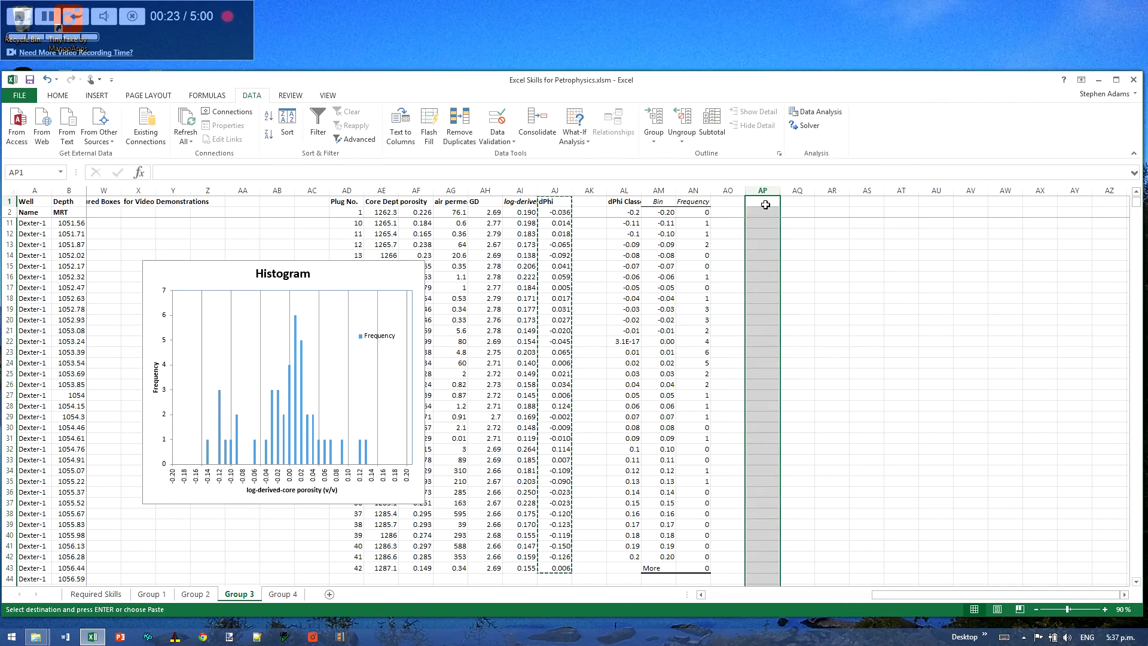
right_click(766, 205)
left_click(804, 254)
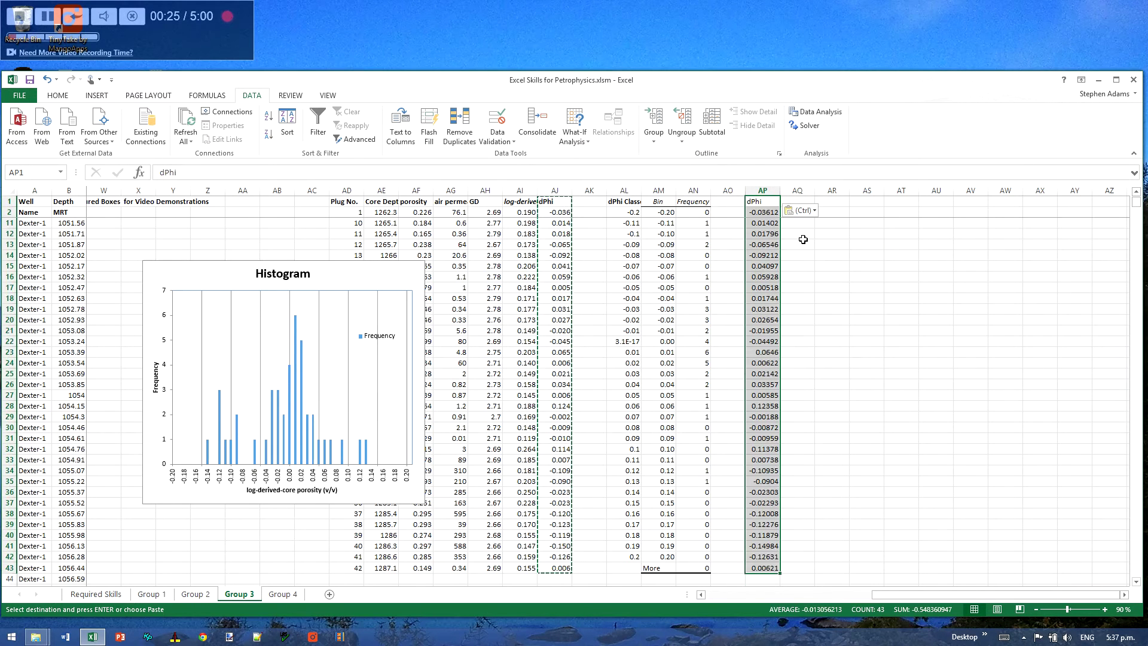
- Sort column AP's dPhi smallest to largest, from -0.14984 to 0.12358
left_click(770, 203)
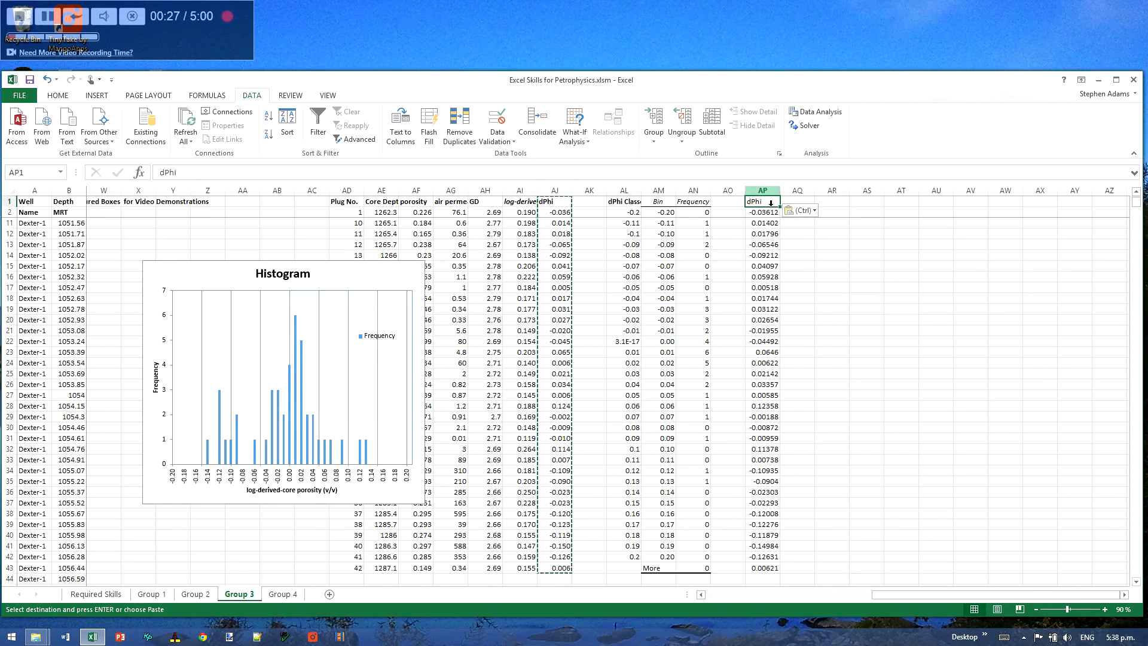
left_click(771, 203)
left_click(287, 126)
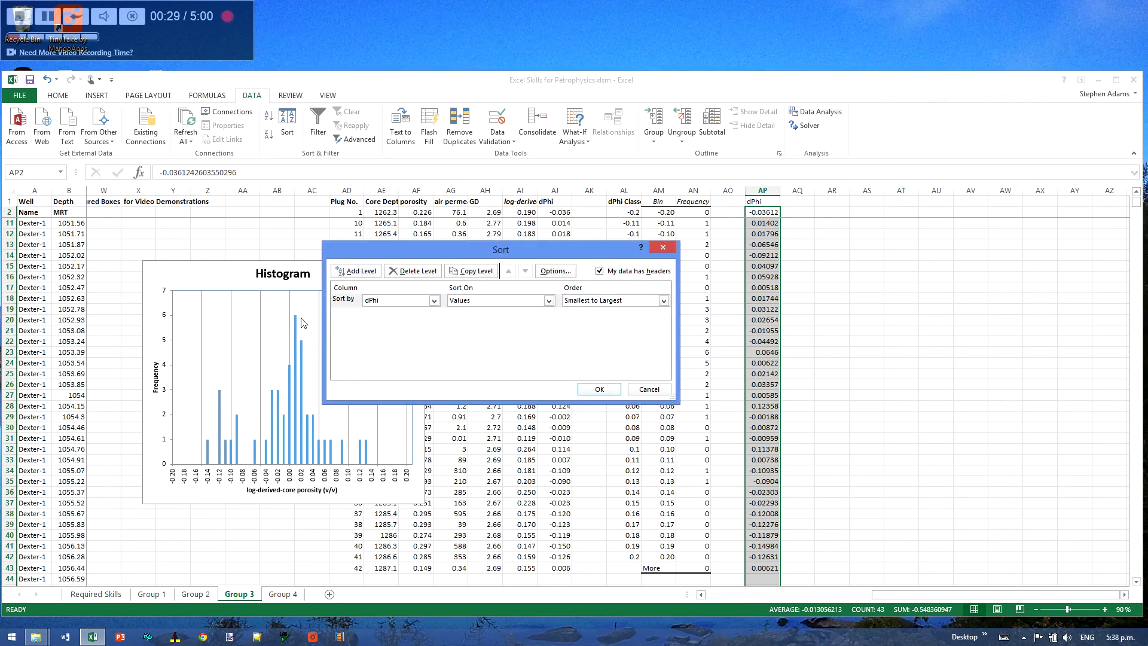
left_click(598, 388)
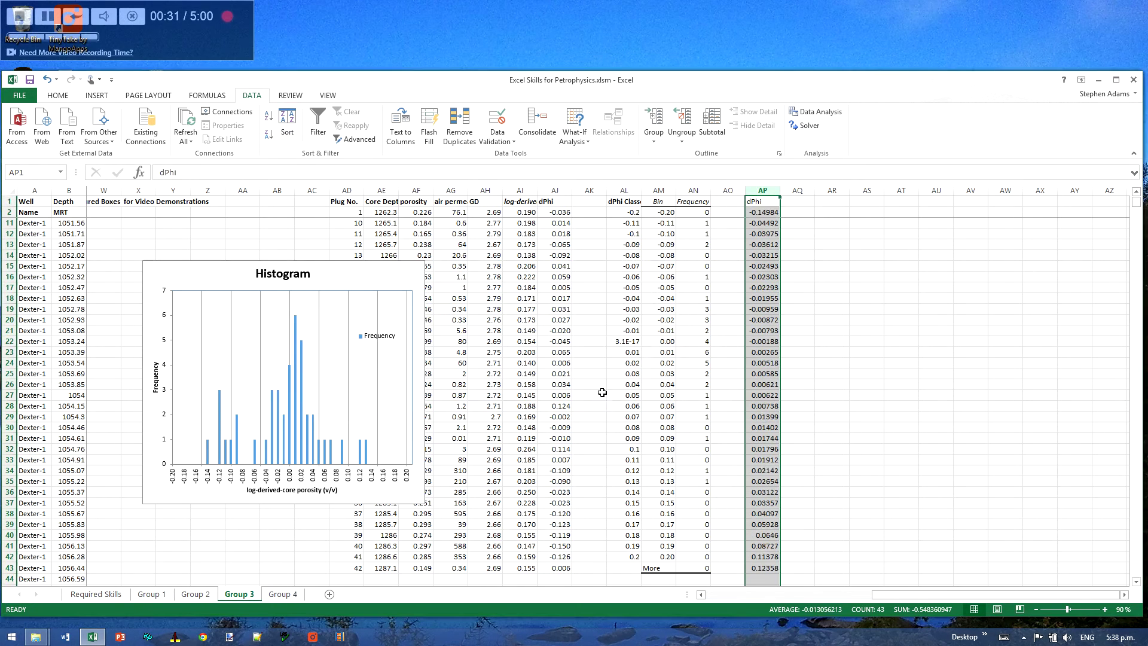
left_click(772, 202)
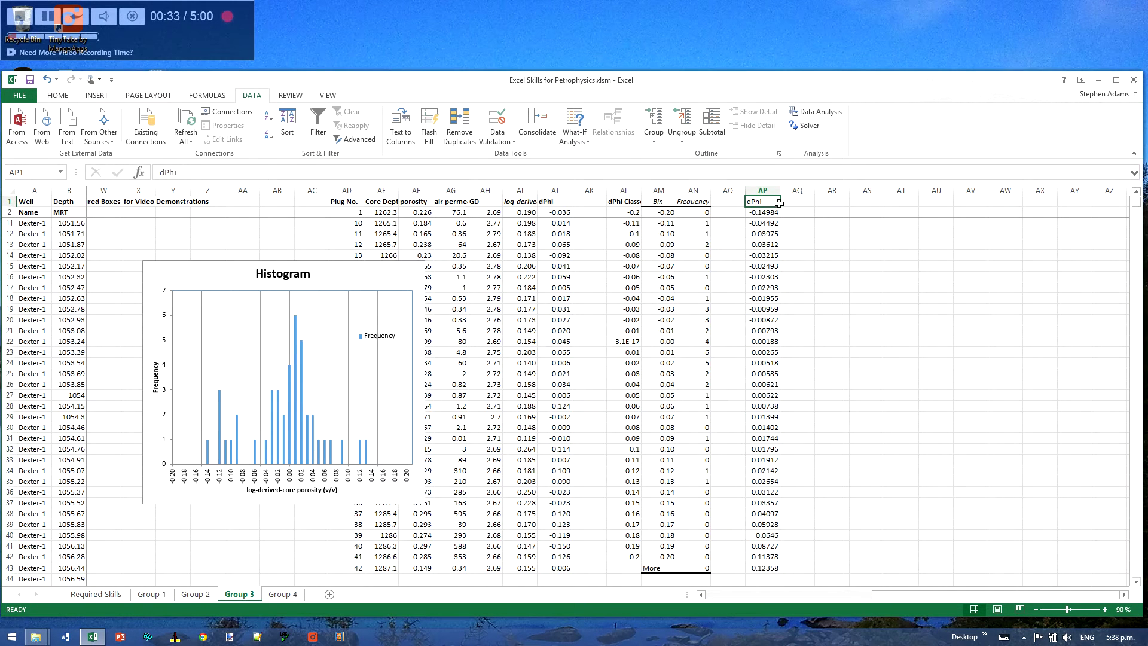
left_click(762, 190)
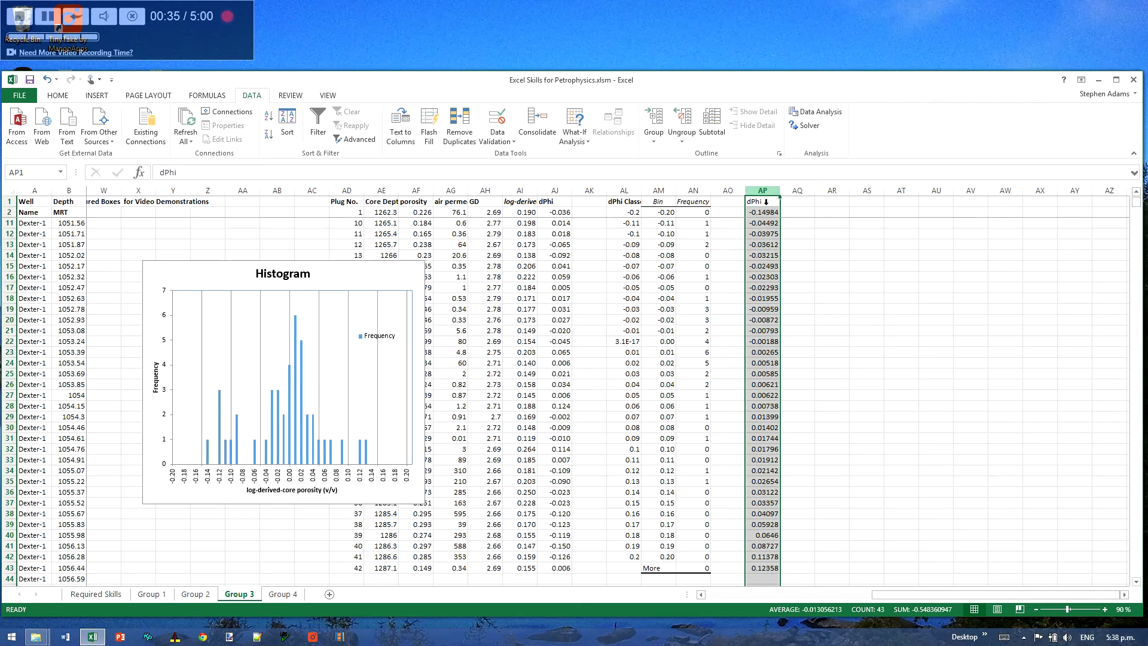
right_click(759, 192)
- Insert two blank columns before the sorted dPhi column
left_click(795, 278)
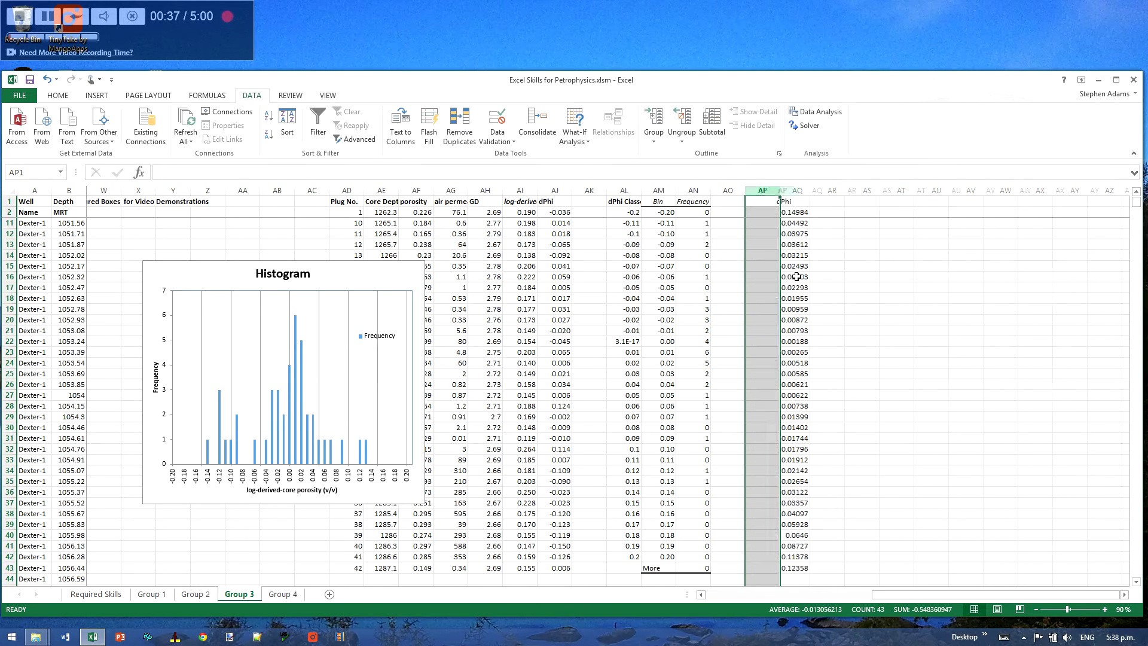
right_click(765, 192)
left_click(792, 274)
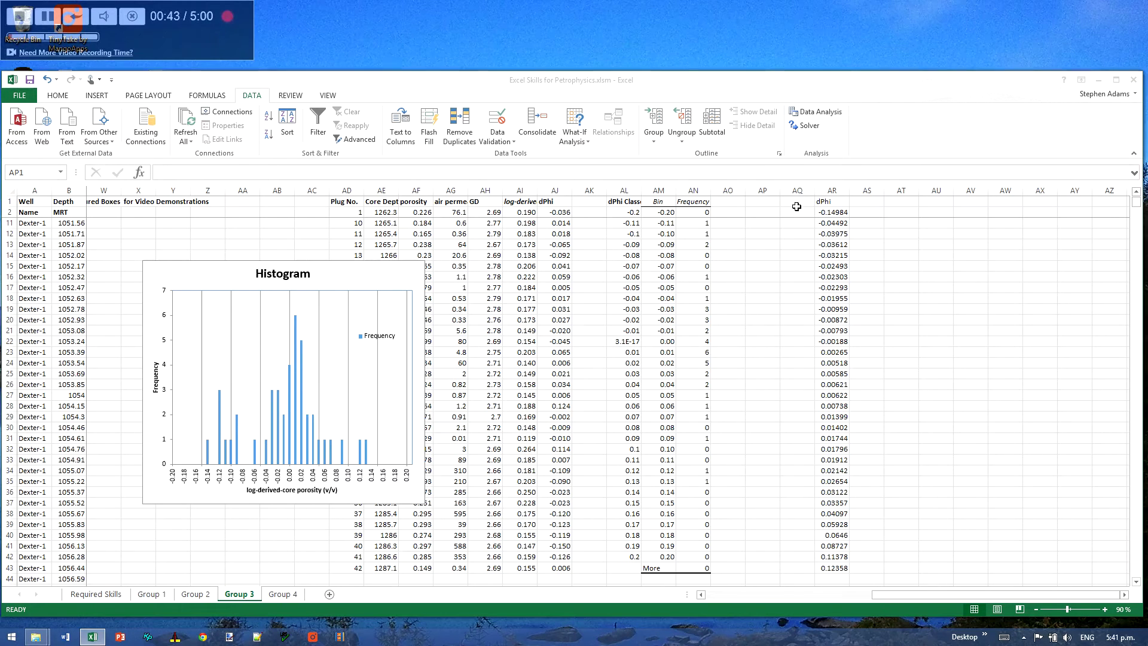
left_click(800, 206)
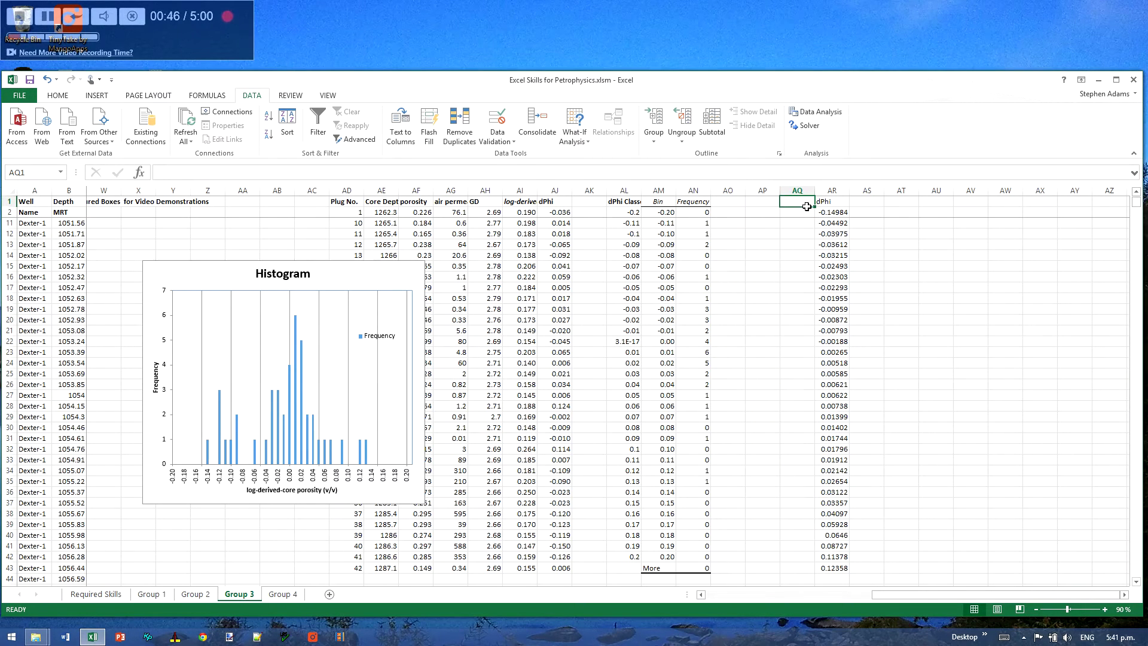
- Enter a 'count' header in AP1, 1 in AP2 and =AP2+1 in AP3, then fill down to row 43
left_click(773, 204)
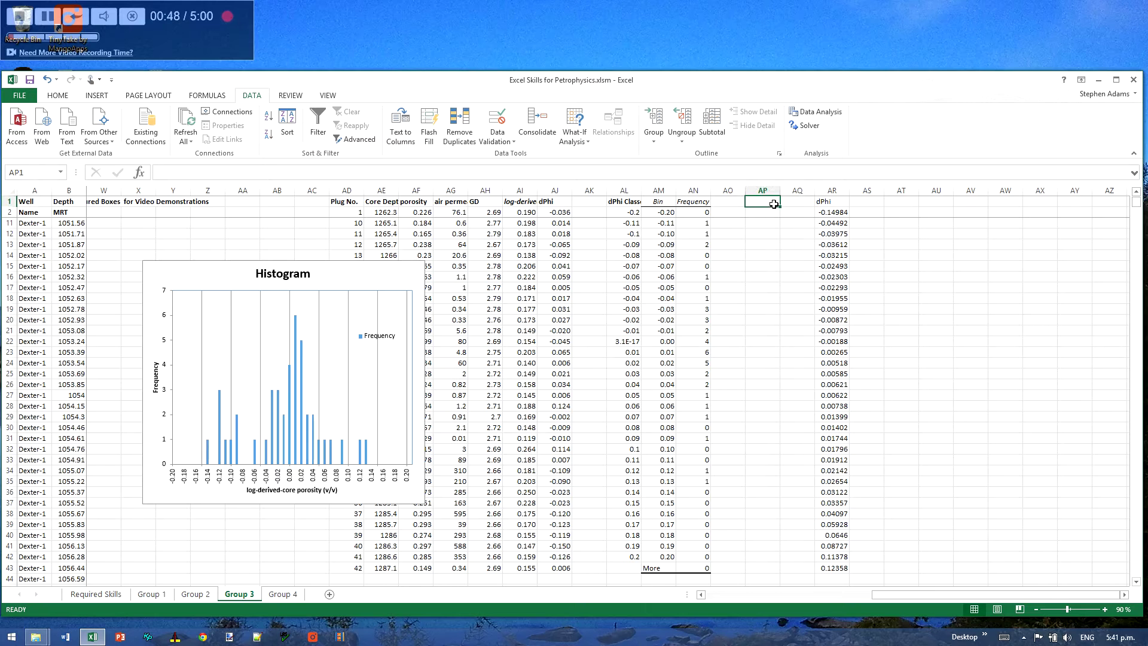
type("count")
key("Return")
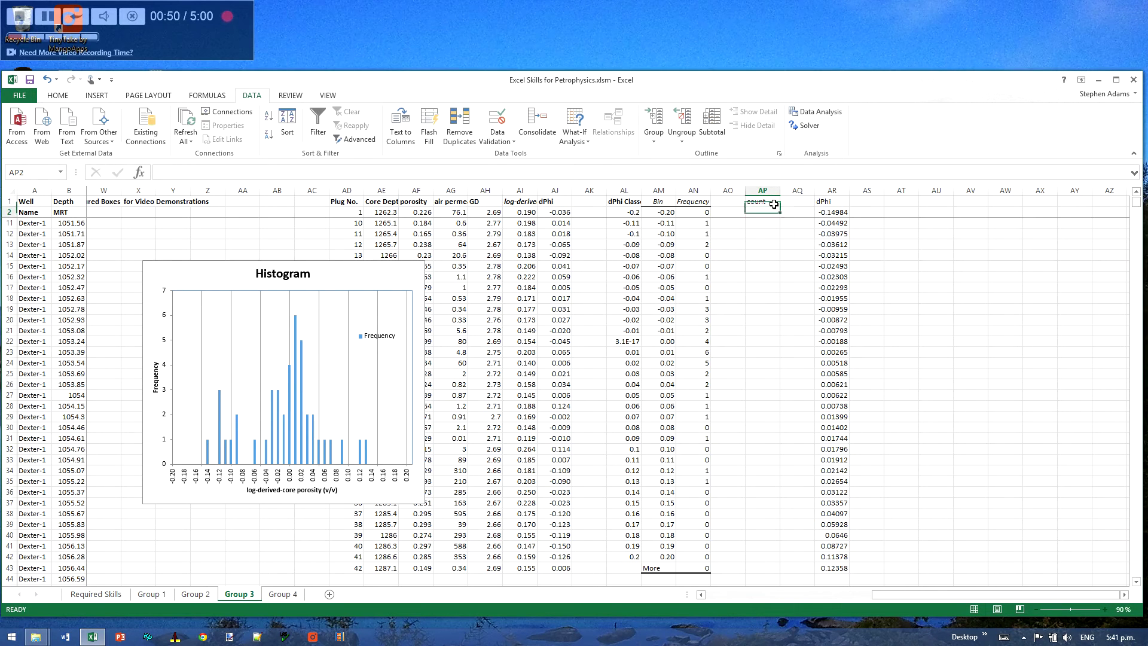
type("1")
key("Return")
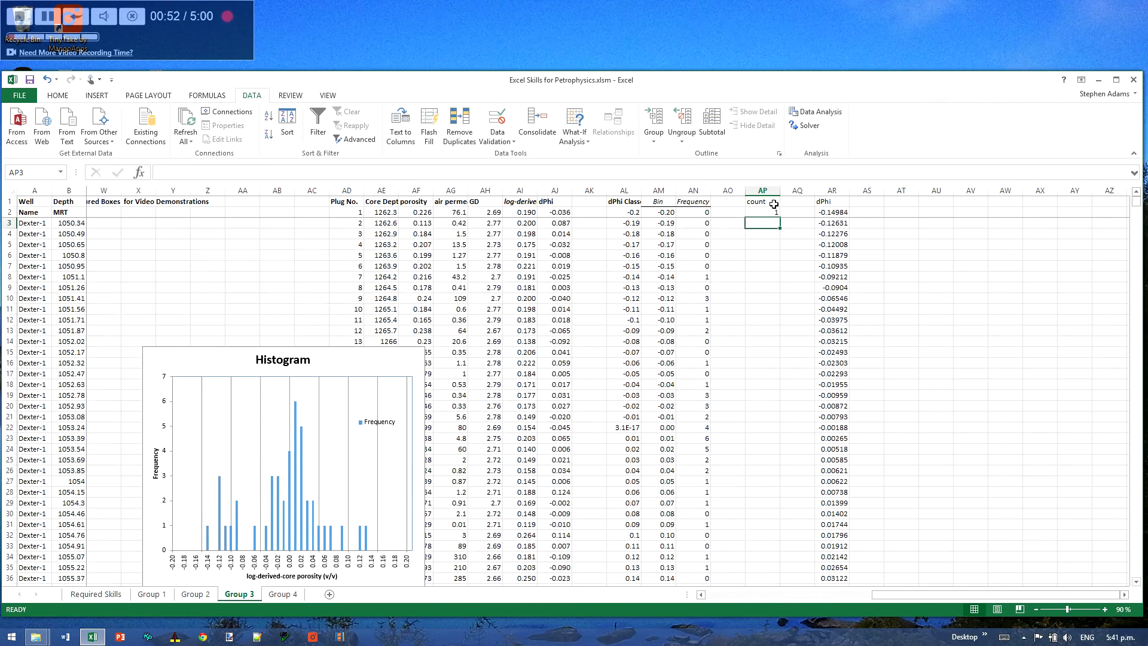
type("=")
key("Up")
type("+")
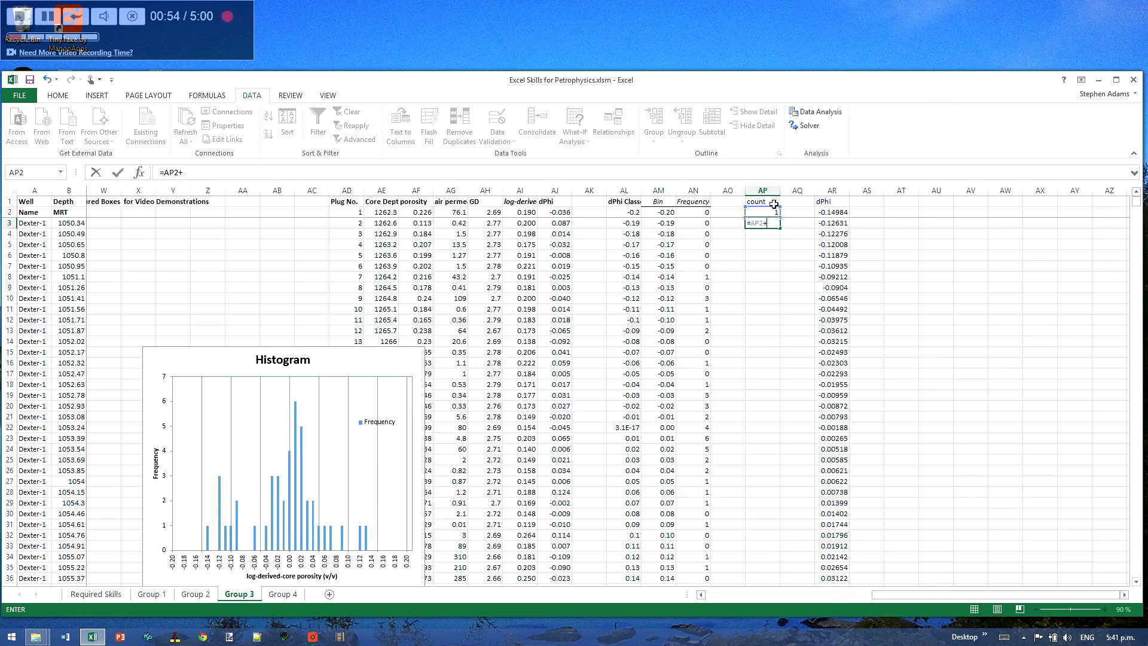
key("Return")
left_click(774, 225)
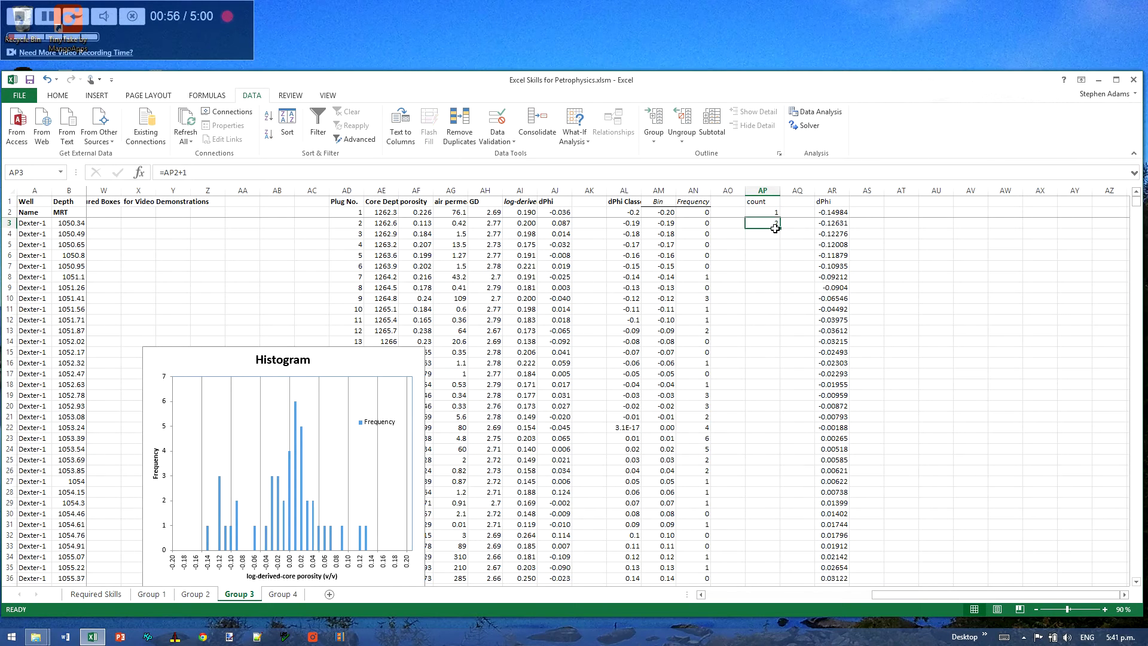
left_click_drag(782, 232, 769, 525)
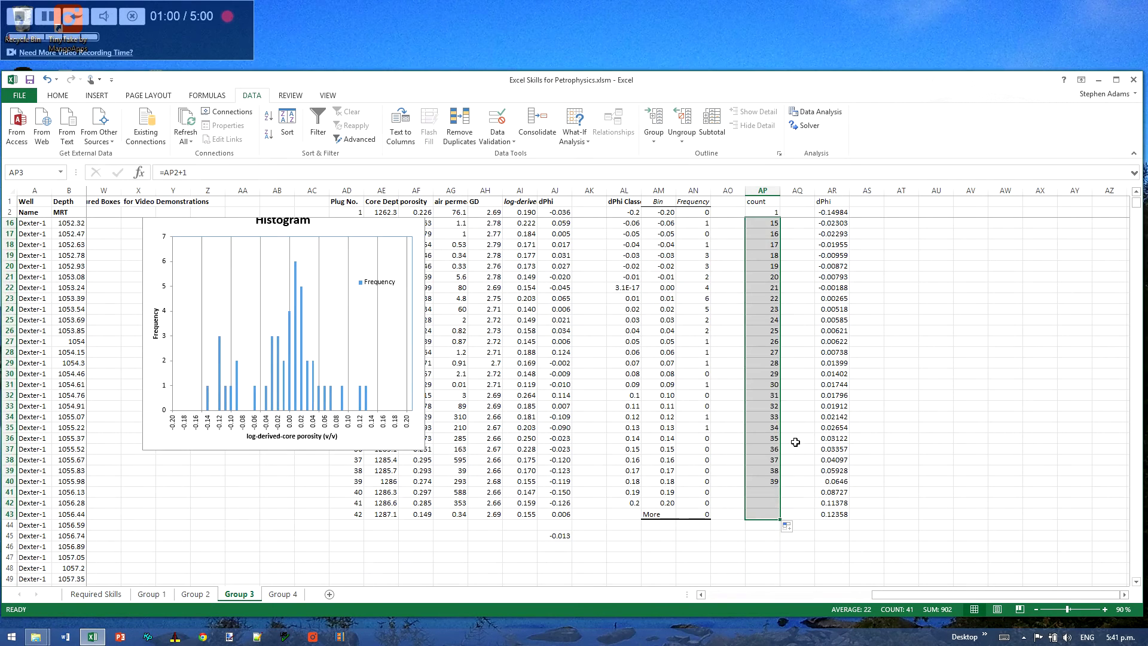
scroll(793, 335, "up", 4)
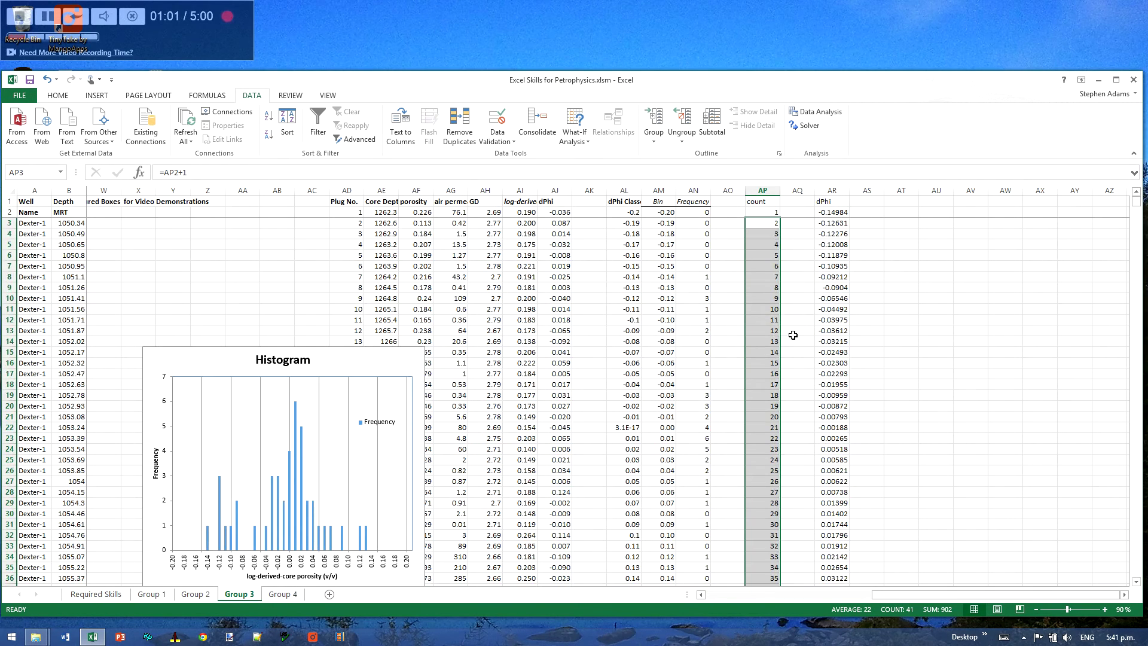
- Add the 'normalised frequency' header in AQ1 and start AQ2 with =AP2
left_click(803, 203)
type("normalised freque")
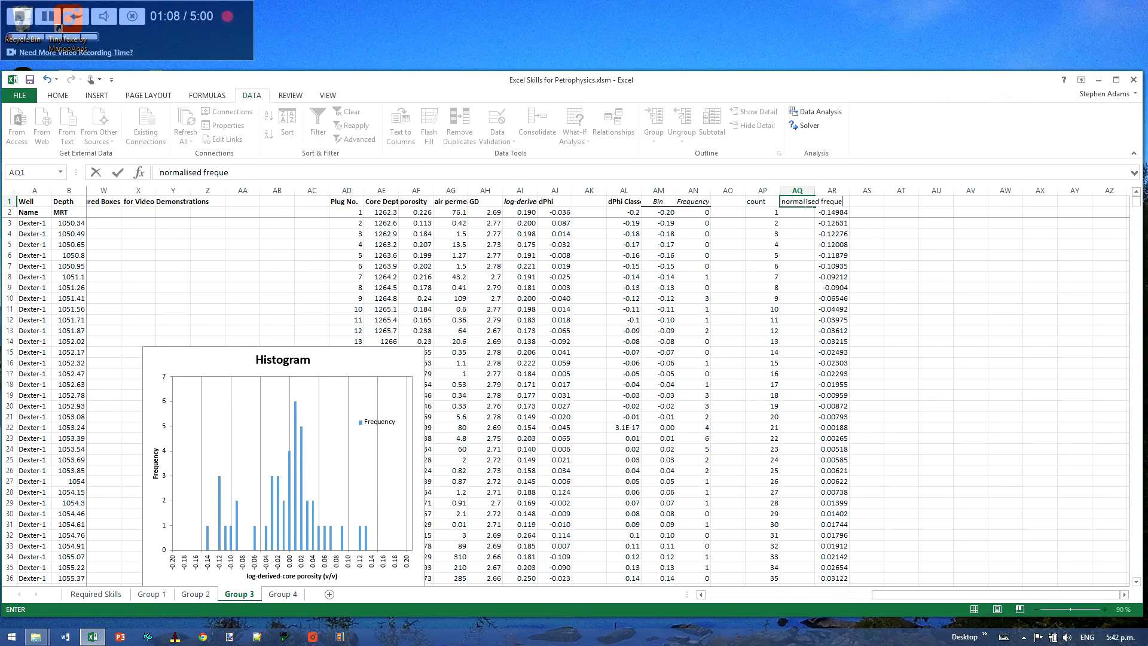
type("ncy")
key("Return")
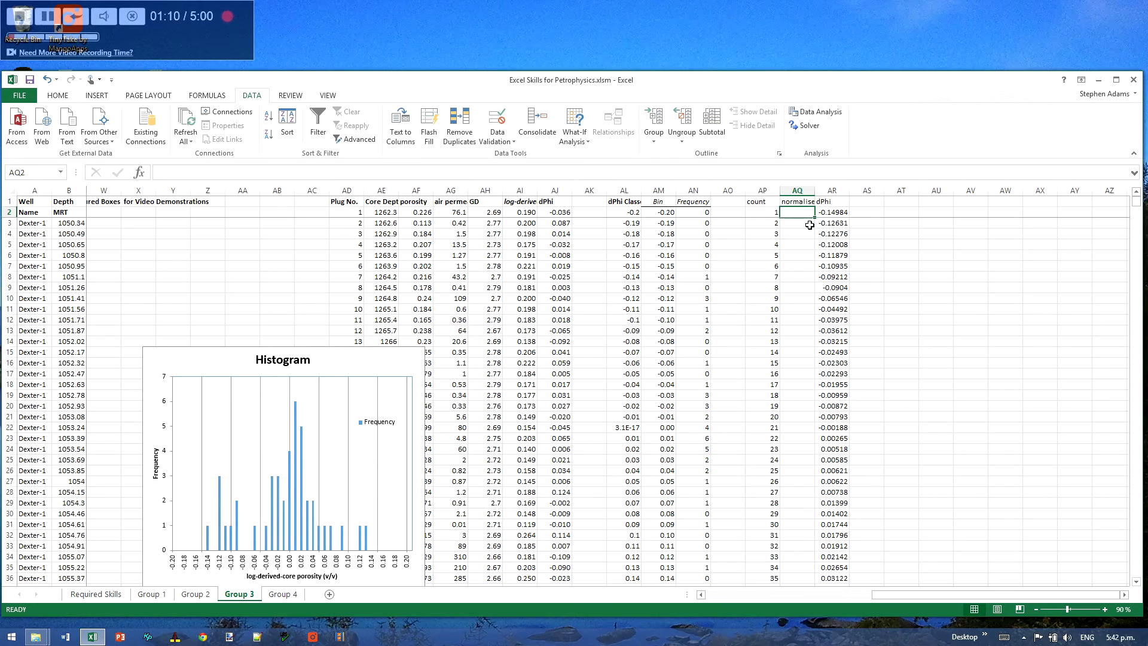
type("=")
key("Left")
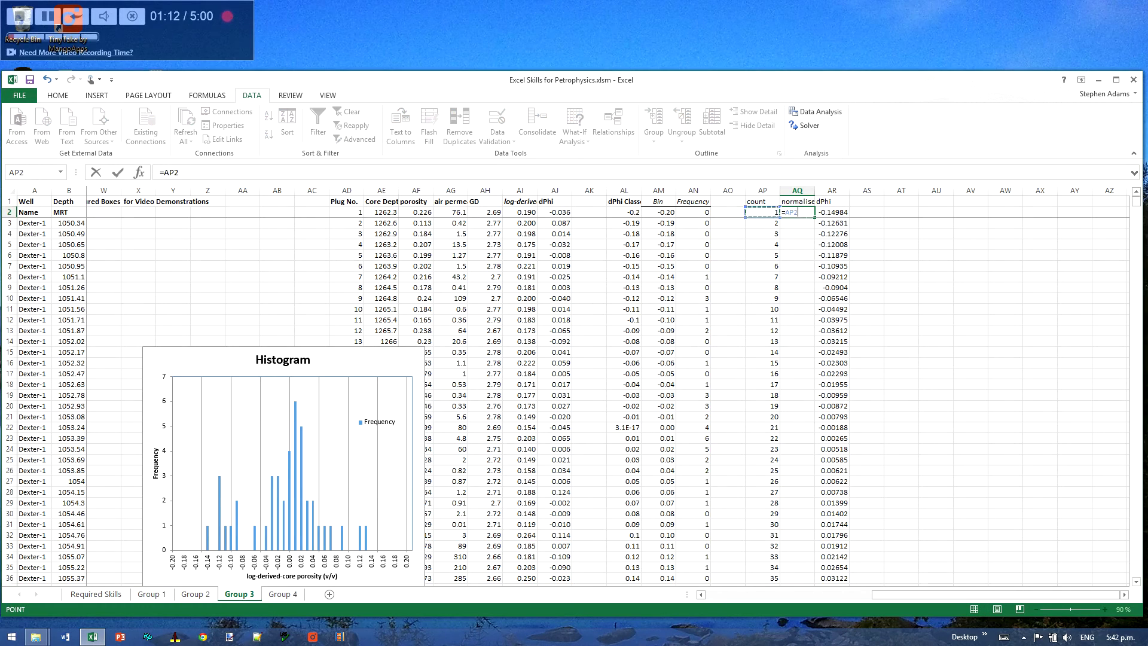
key("Return")
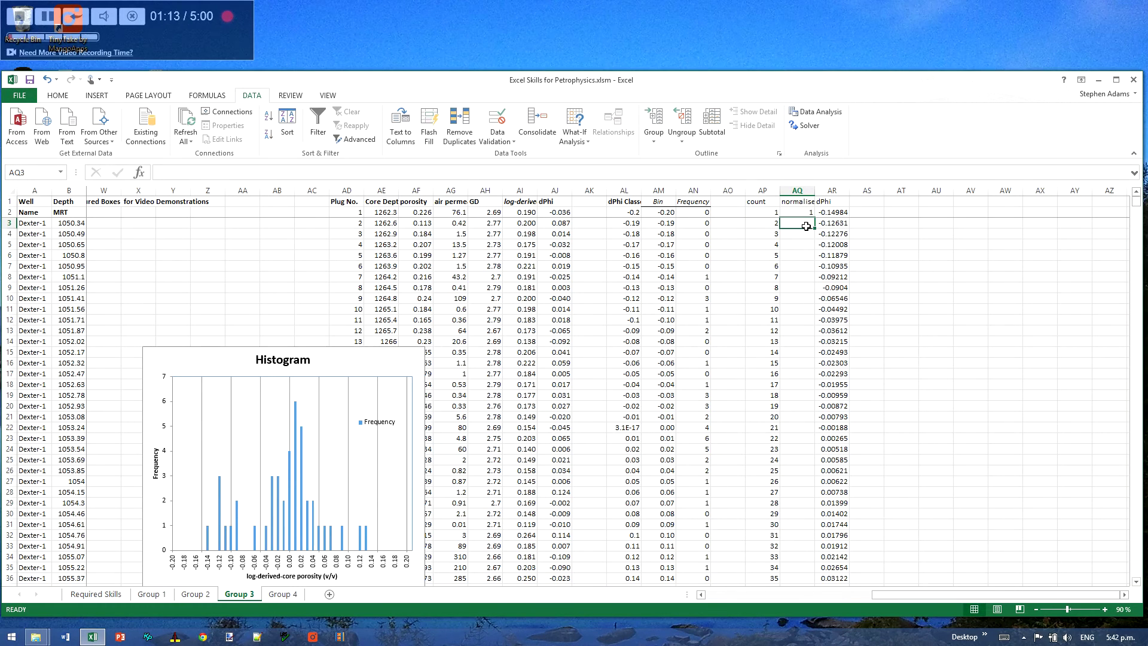
- Change AQ2's formula to =AP2/$AP$43, with an absolute reference to the total count
type("=")
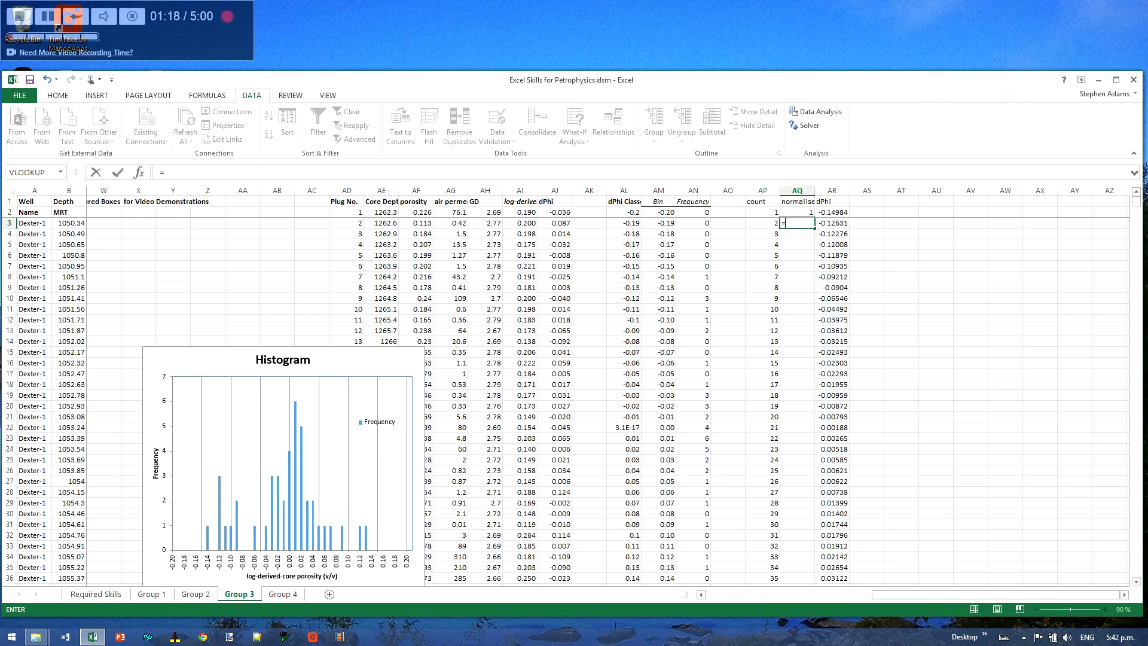
left_click(805, 215)
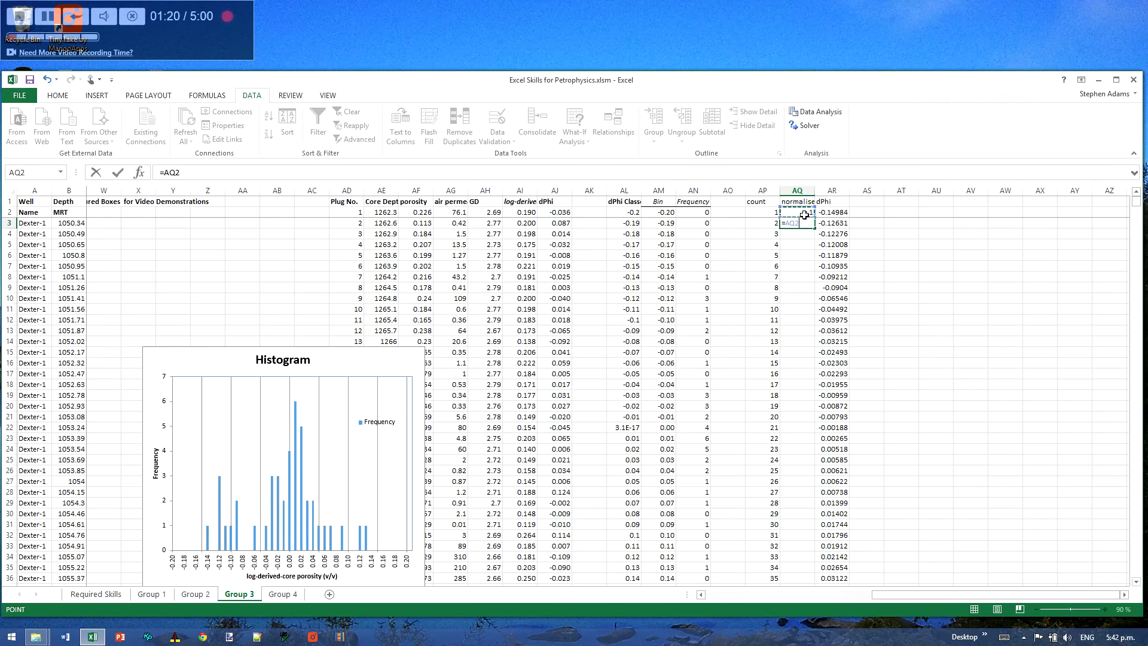
key("Escape")
left_click(803, 215)
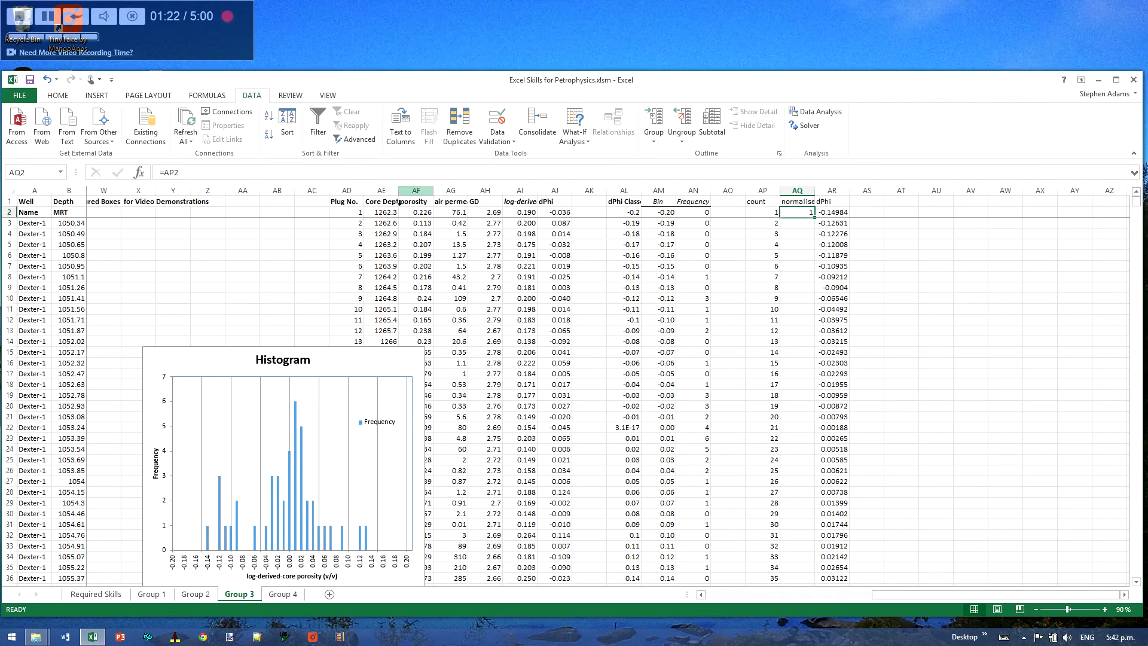
key("F2")
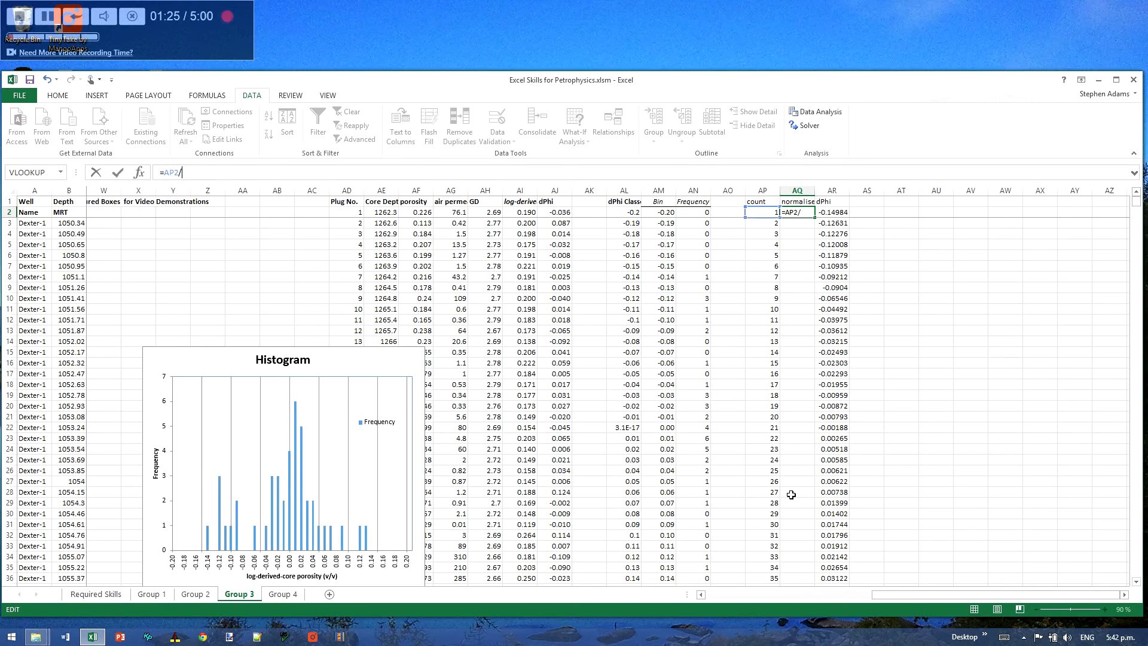
scroll(1136, 566, "down", 11)
left_click(773, 292)
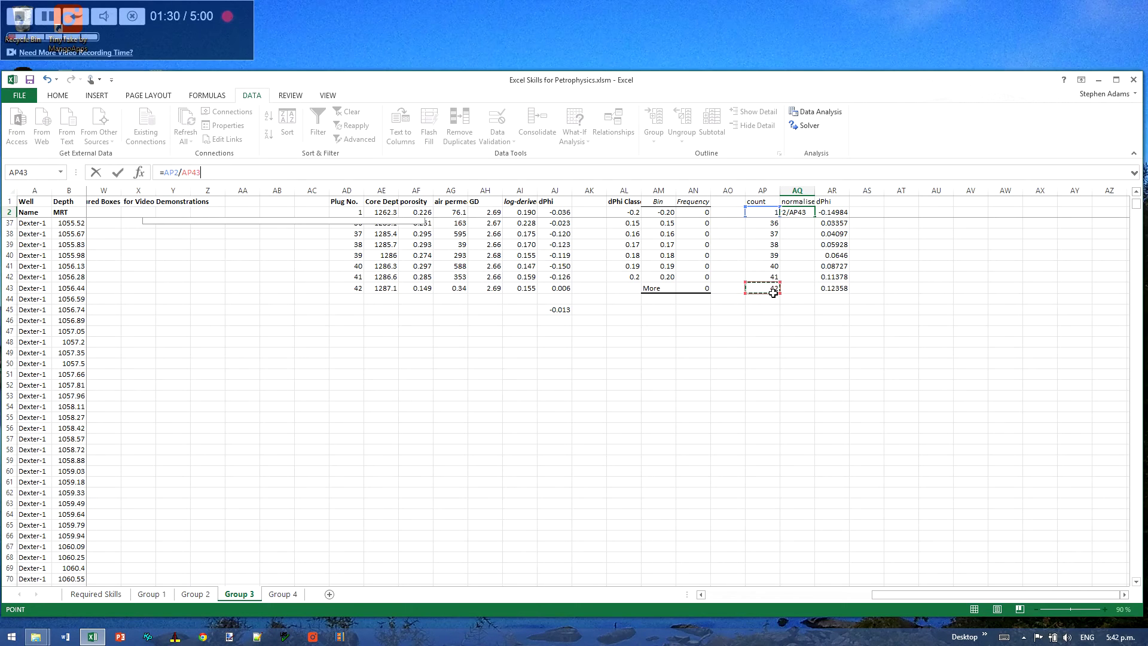
key("F4")
key("Return")
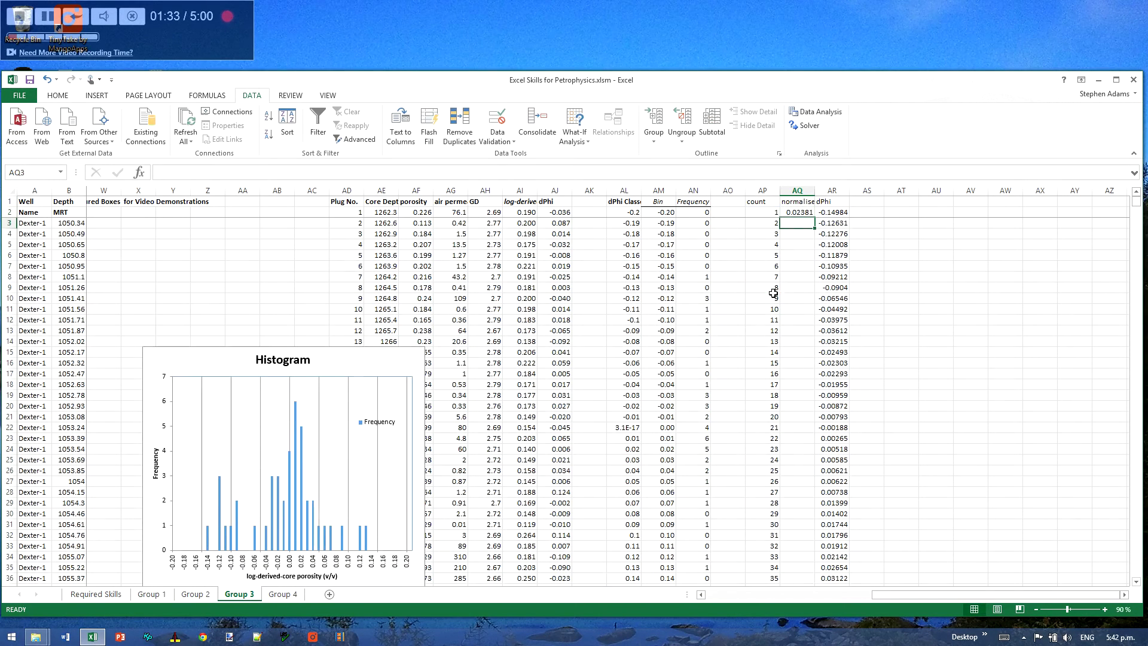
- Fill the formula down to row 43, show two decimals, and select AQ1:AR43
left_click(809, 215)
double_click(817, 219)
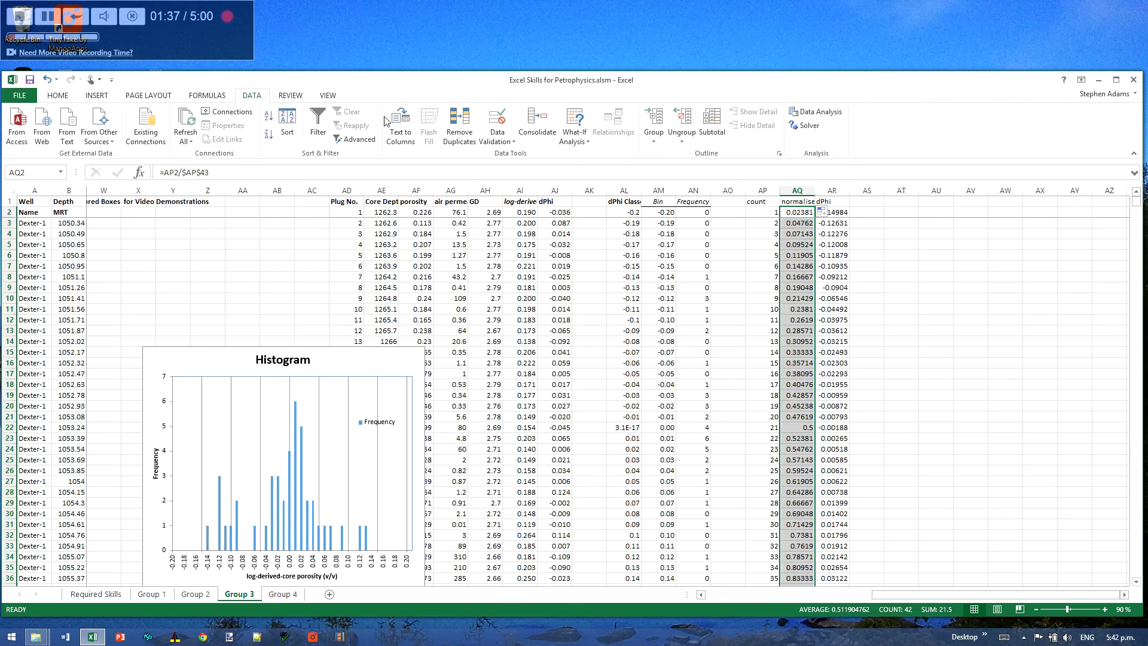
left_click(50, 97)
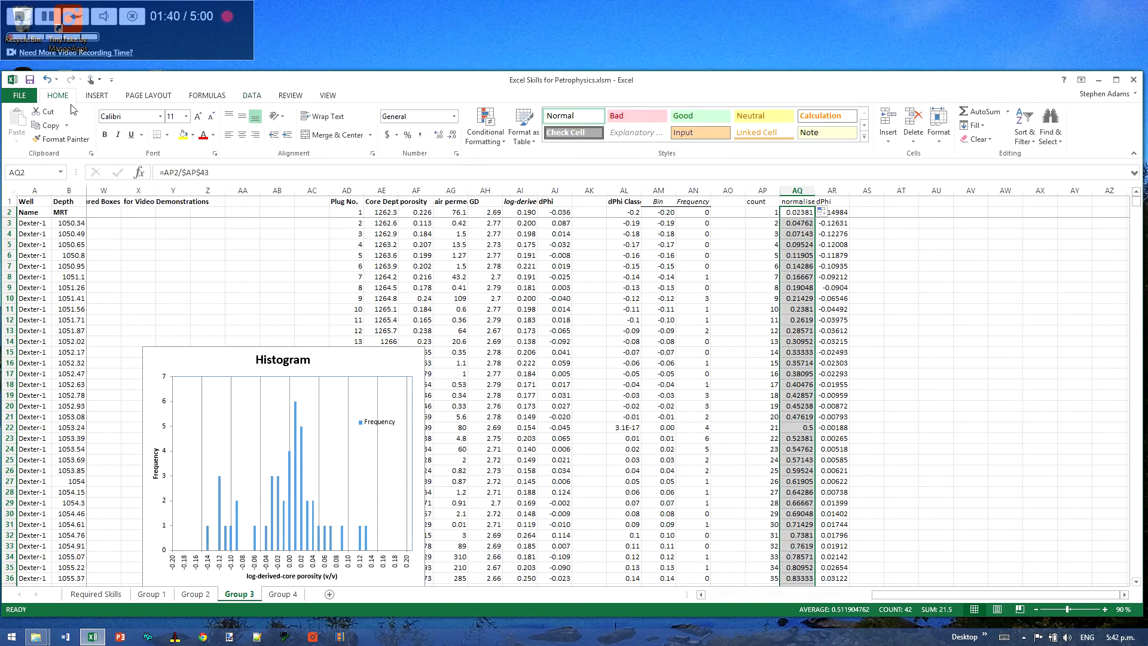
left_click(454, 139)
left_click(453, 139)
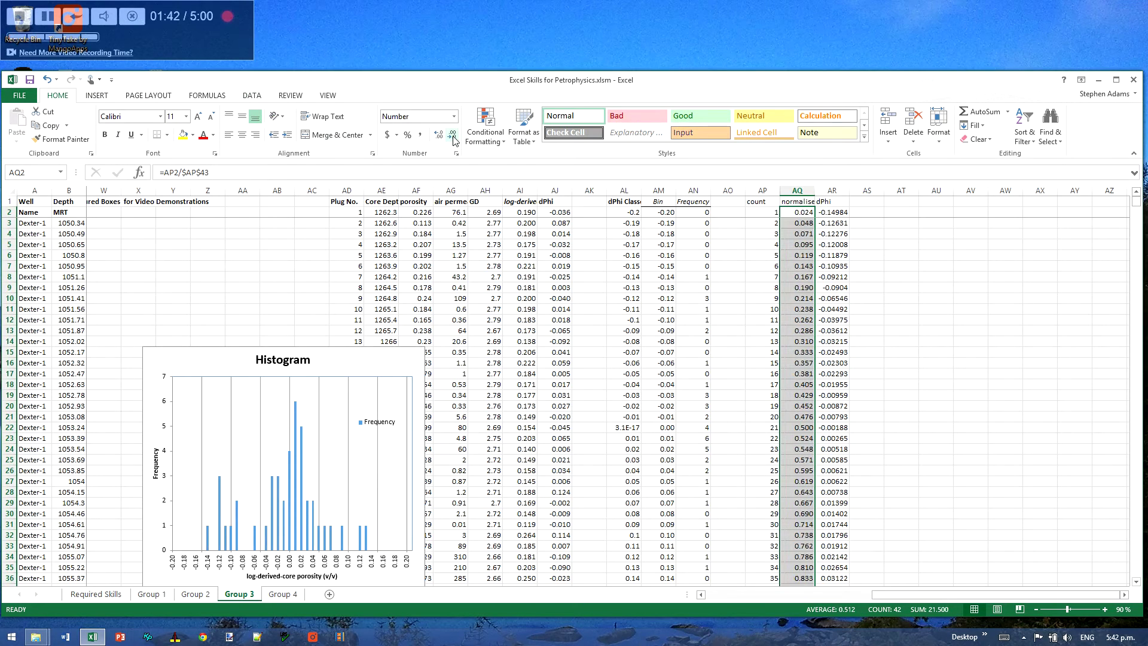
left_click(453, 139)
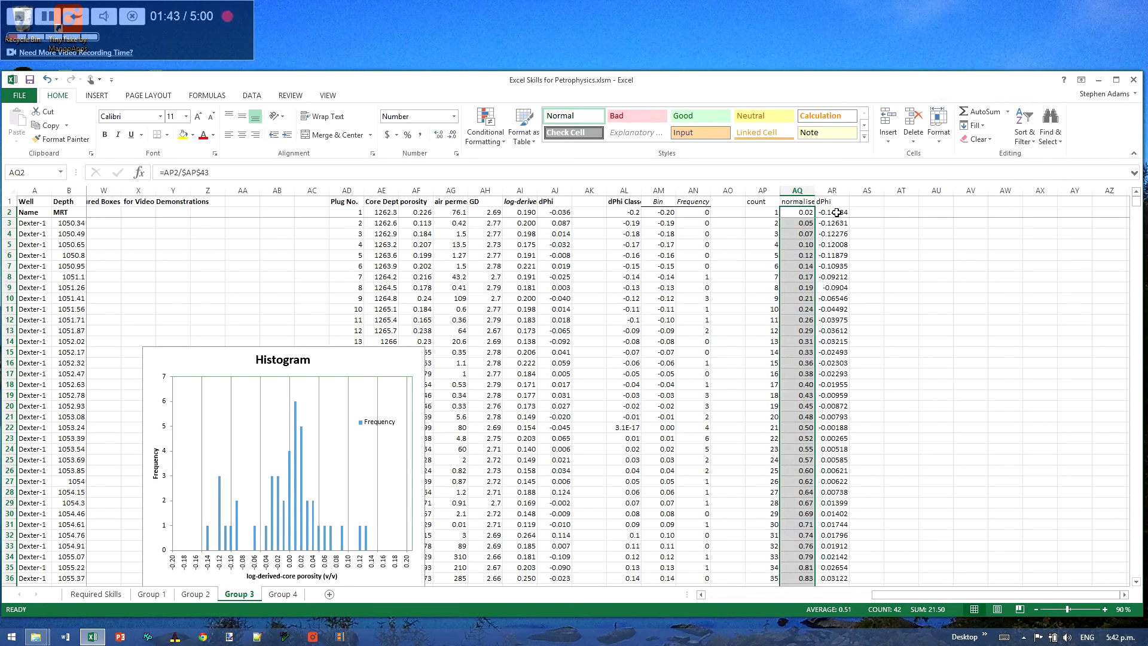
left_click_drag(801, 201, 831, 559)
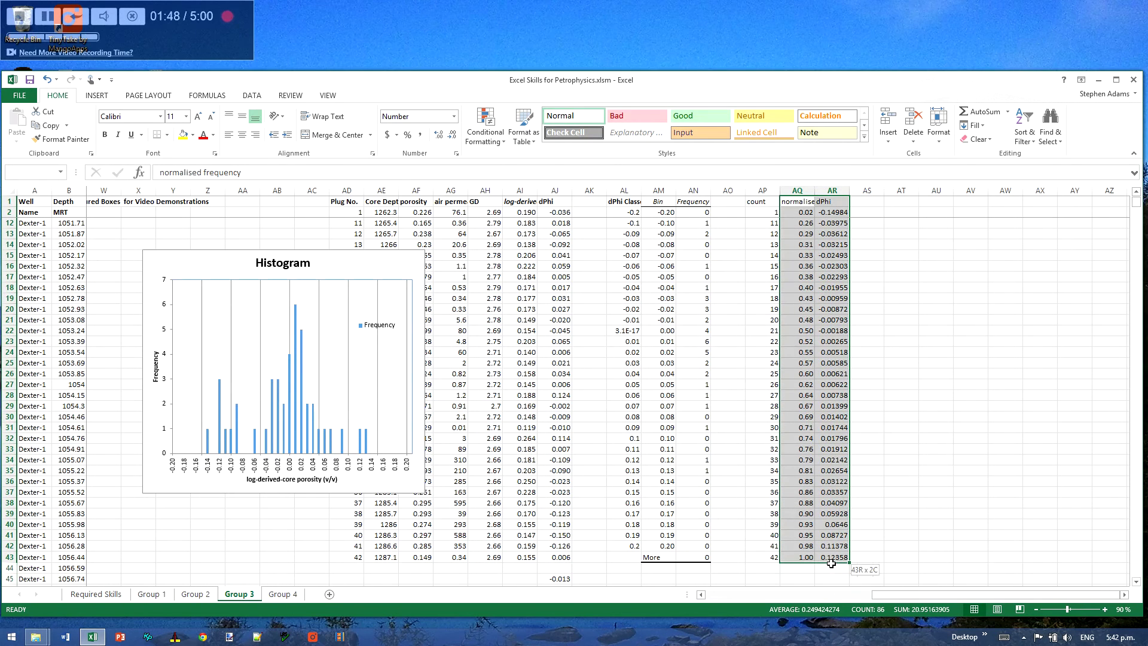
left_click(96, 95)
- Insert a first-style scatter chart of dPhi, move it to AP15, and format its vertical axis
left_click(475, 140)
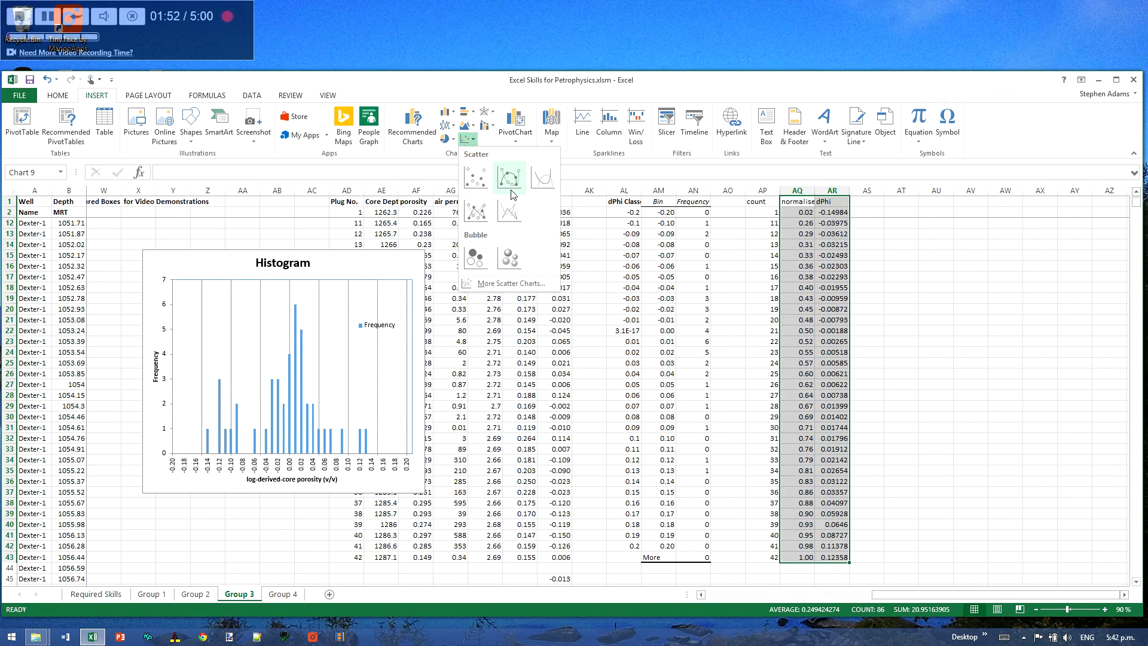
left_click(474, 179)
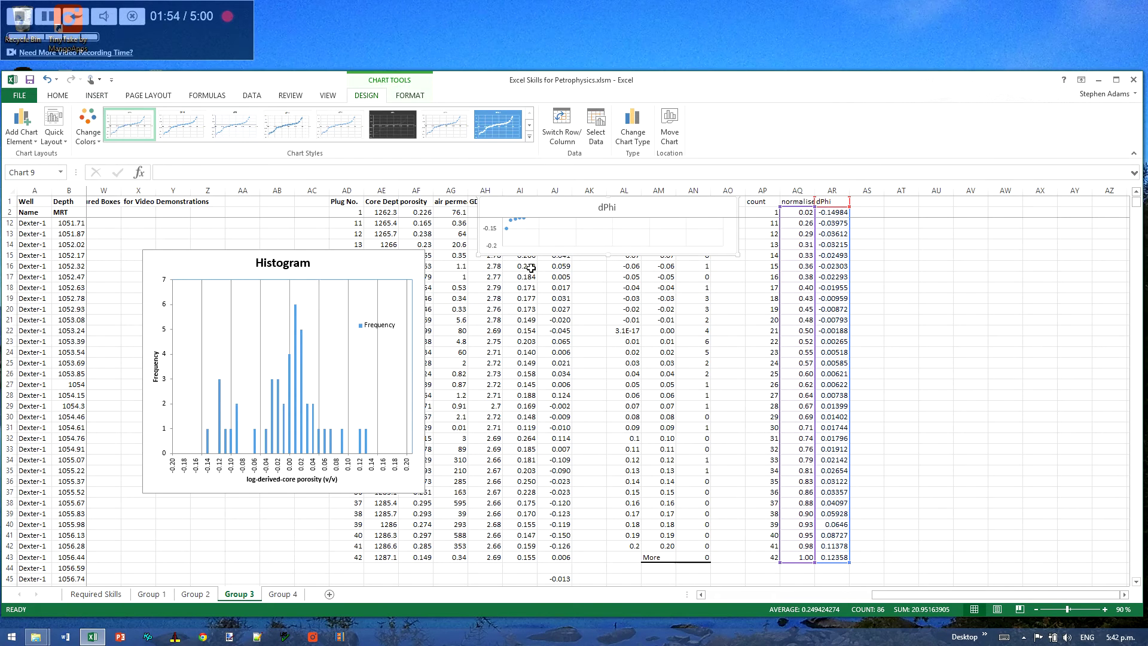
left_click_drag(527, 257, 771, 420)
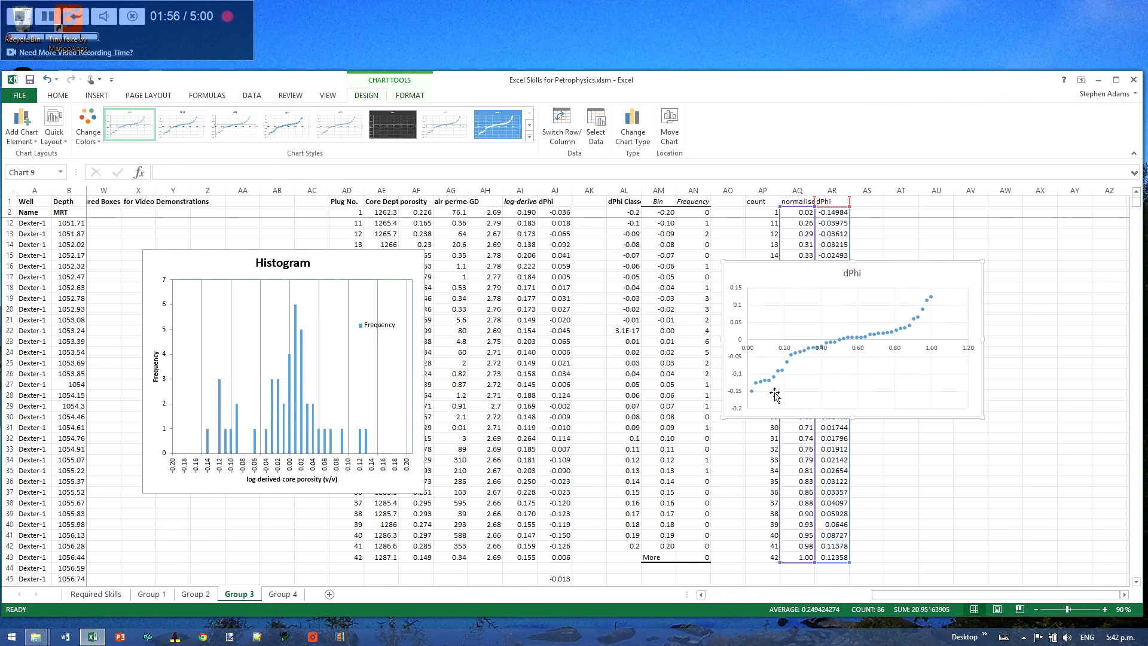
left_click(742, 340)
right_click(742, 341)
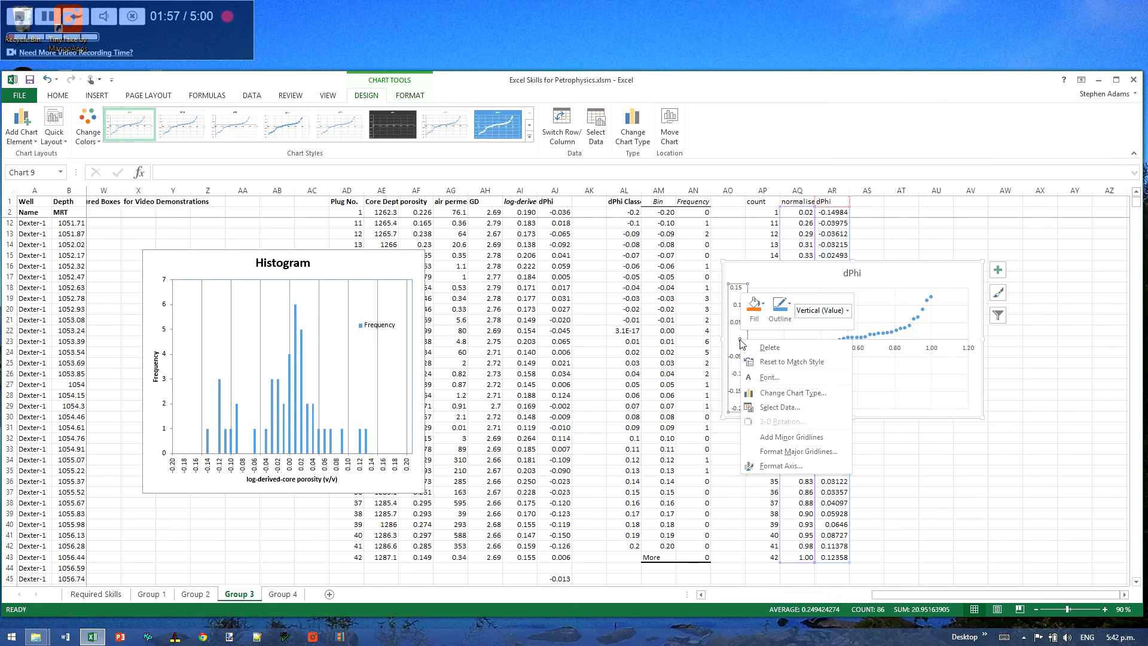
left_click(780, 466)
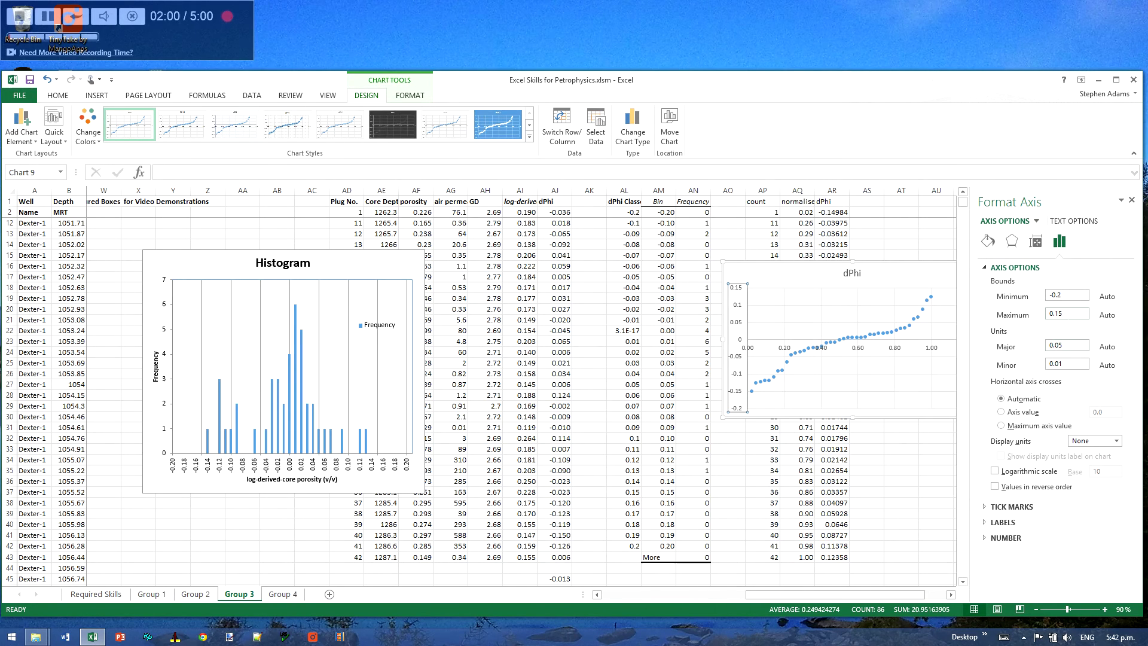
- Set the horizontal axis crossing to an axis value so the x-axis sits at the bottom
left_click(1026, 413)
key("Tab")
left_click(922, 455)
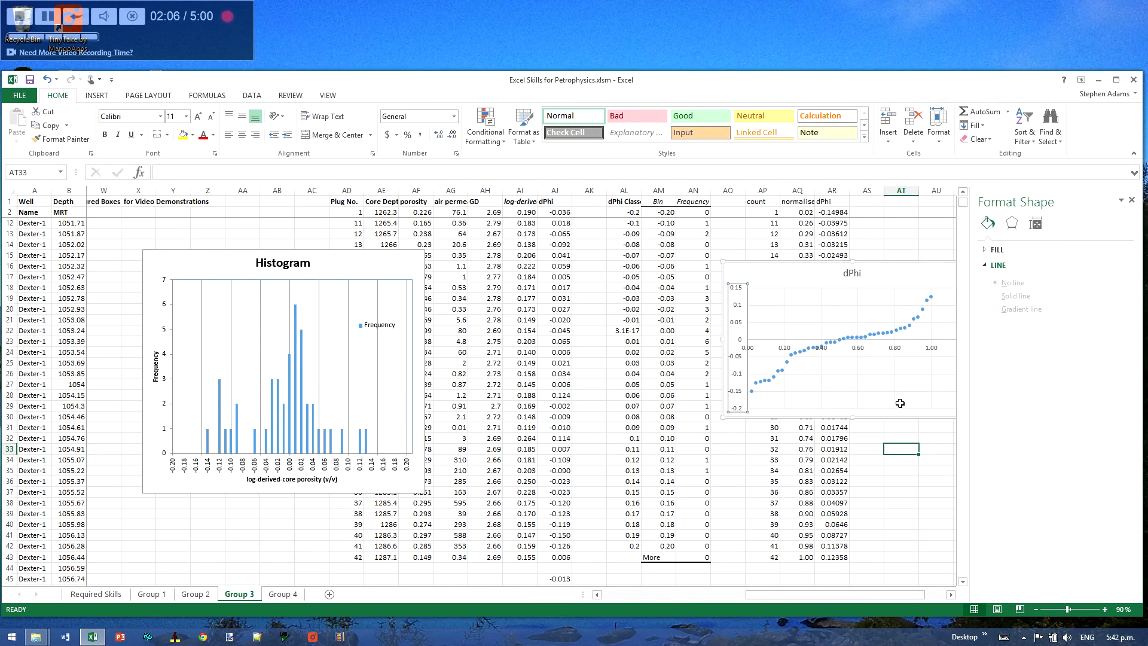
- Give the dPhi series a solid line and no markers
left_click(764, 400)
right_click(793, 350)
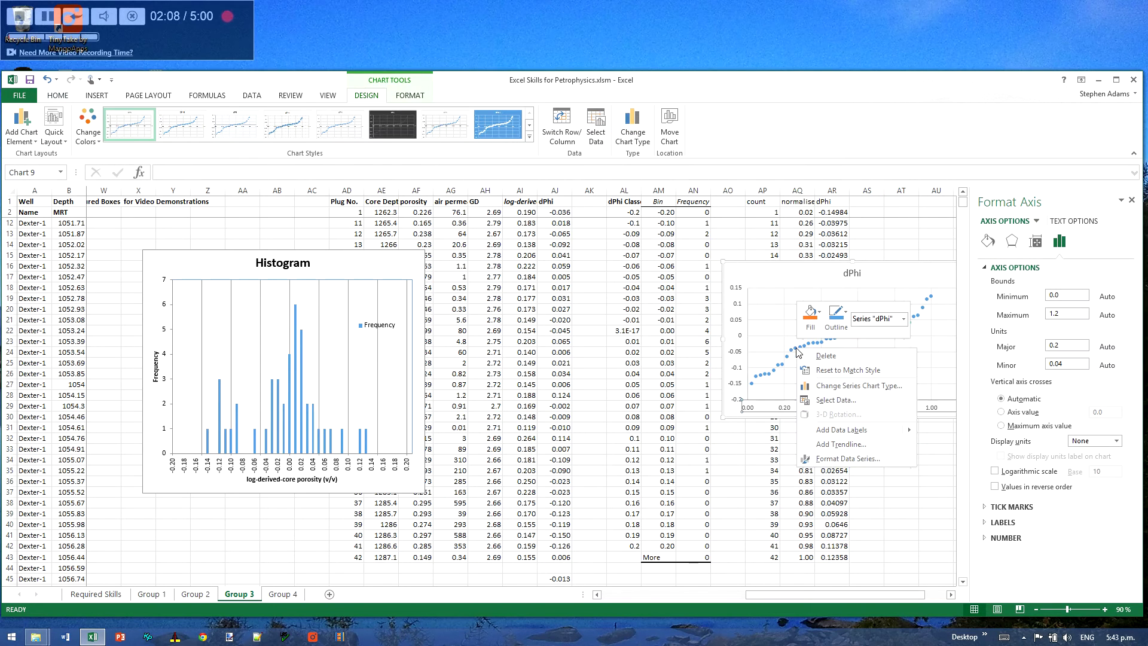
left_click(846, 458)
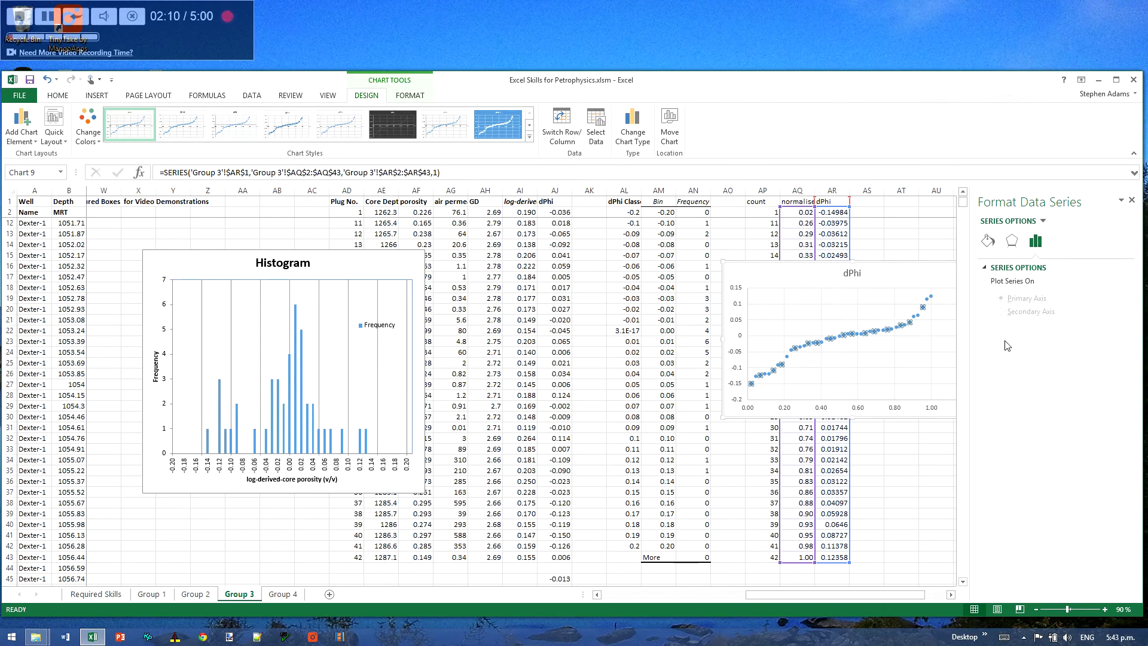
left_click(988, 241)
left_click(998, 284)
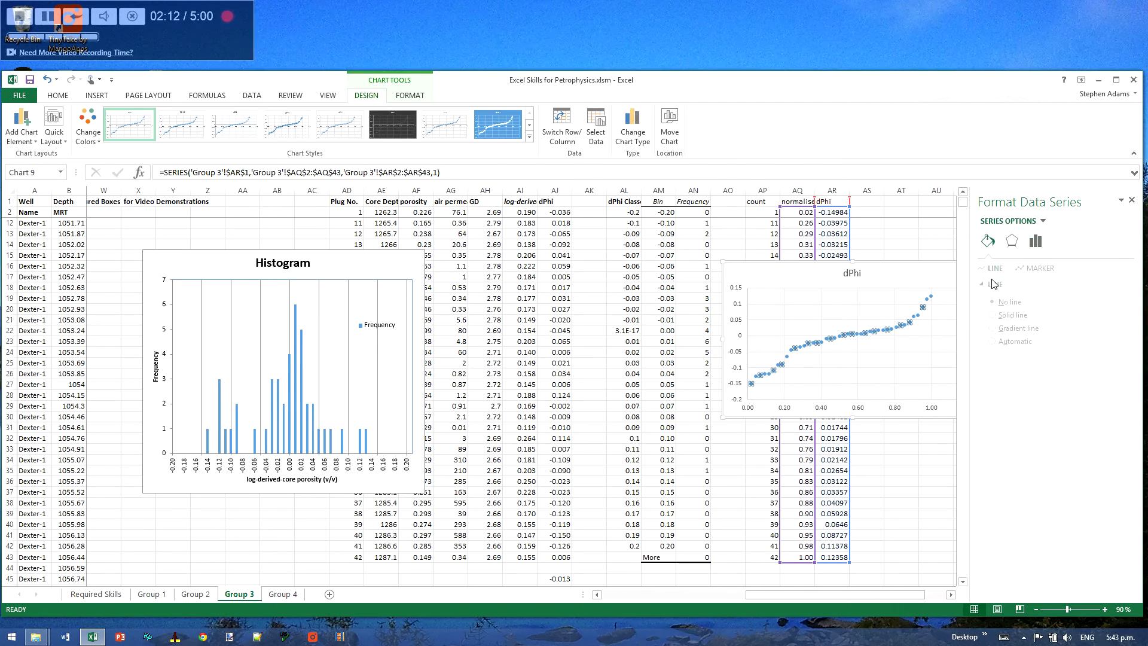
left_click(996, 314)
left_click(1026, 269)
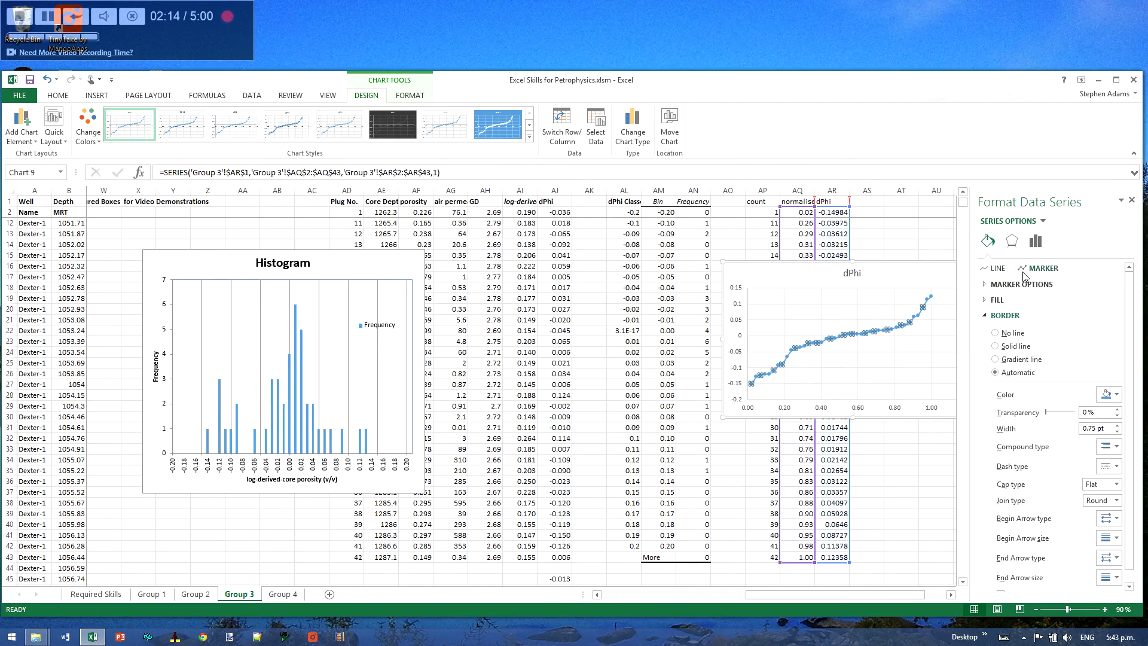
left_click(997, 284)
left_click(996, 314)
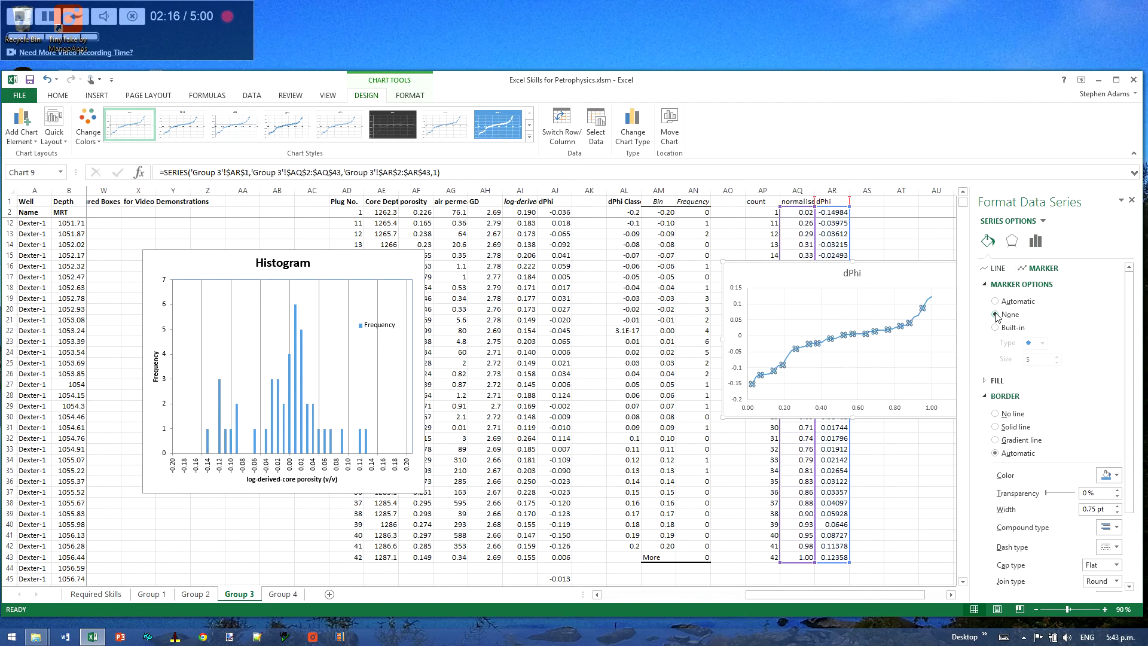
left_click(1132, 203)
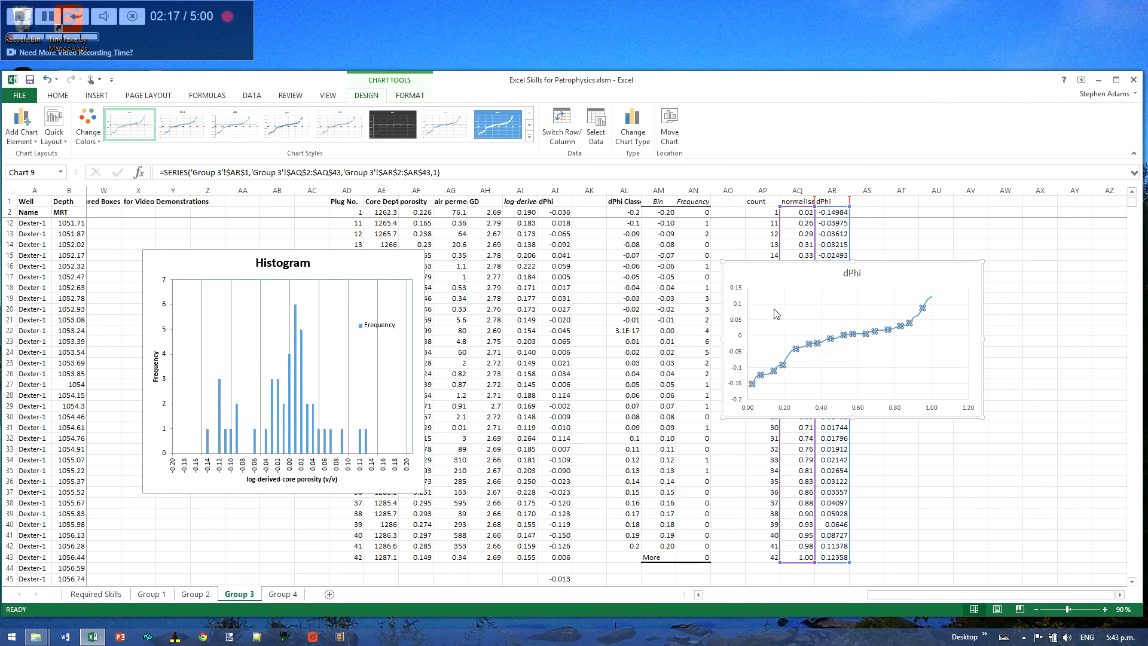
left_click(749, 326)
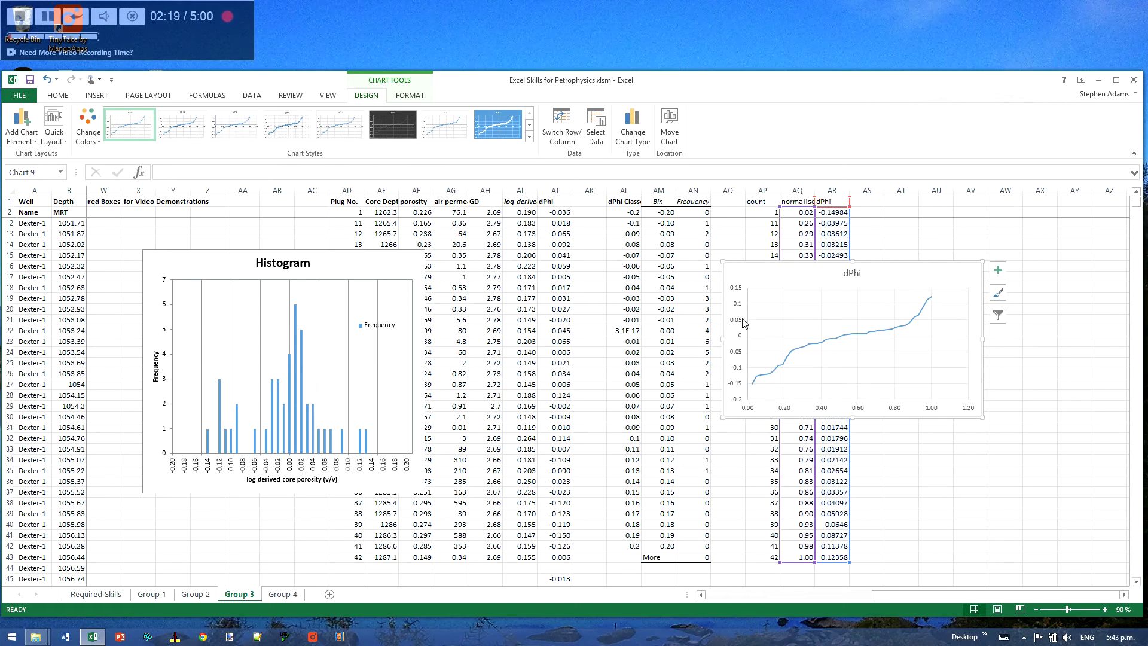
- Set the horizontal axis maximum to 1.0
right_click(894, 403)
left_click(931, 534)
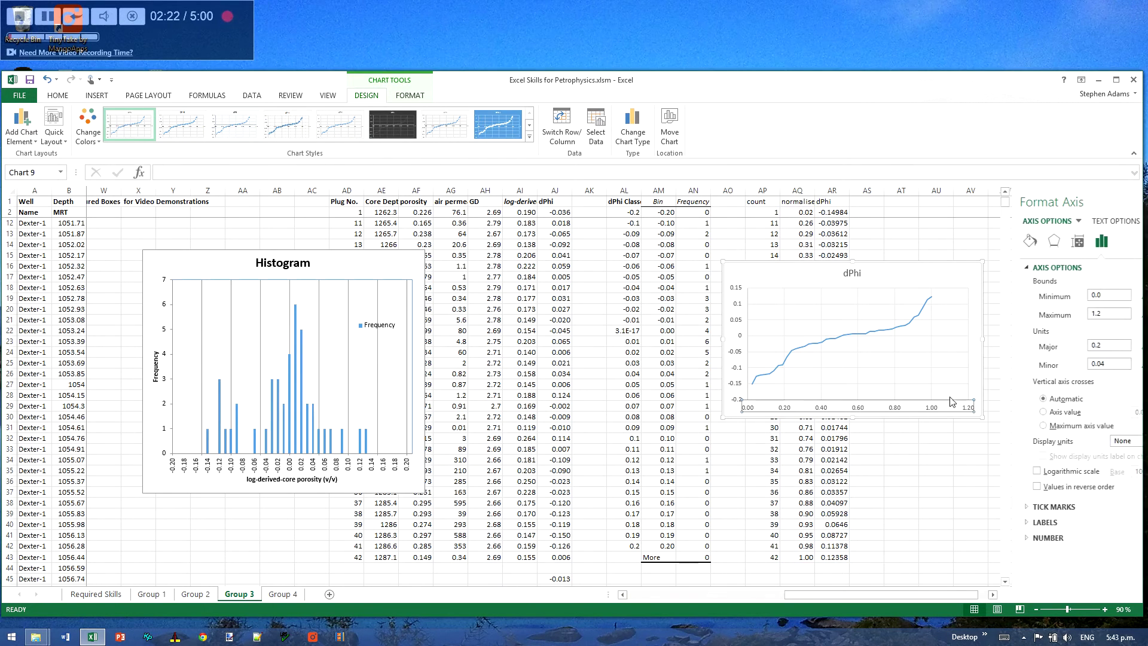
left_click(1060, 313)
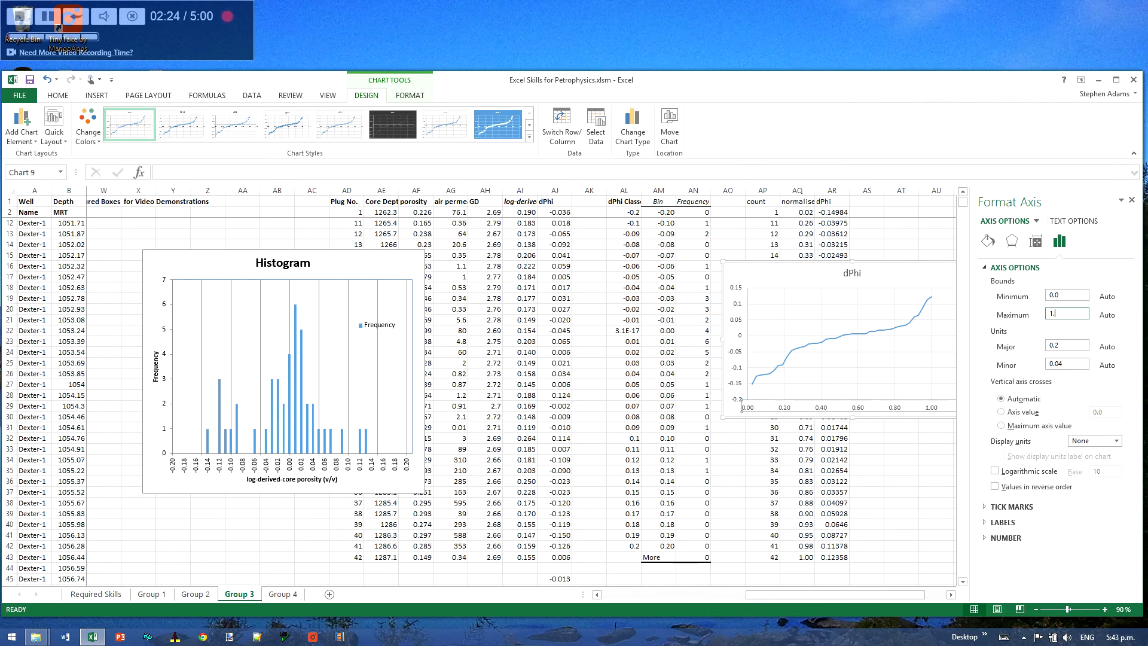
type("0")
key("Return")
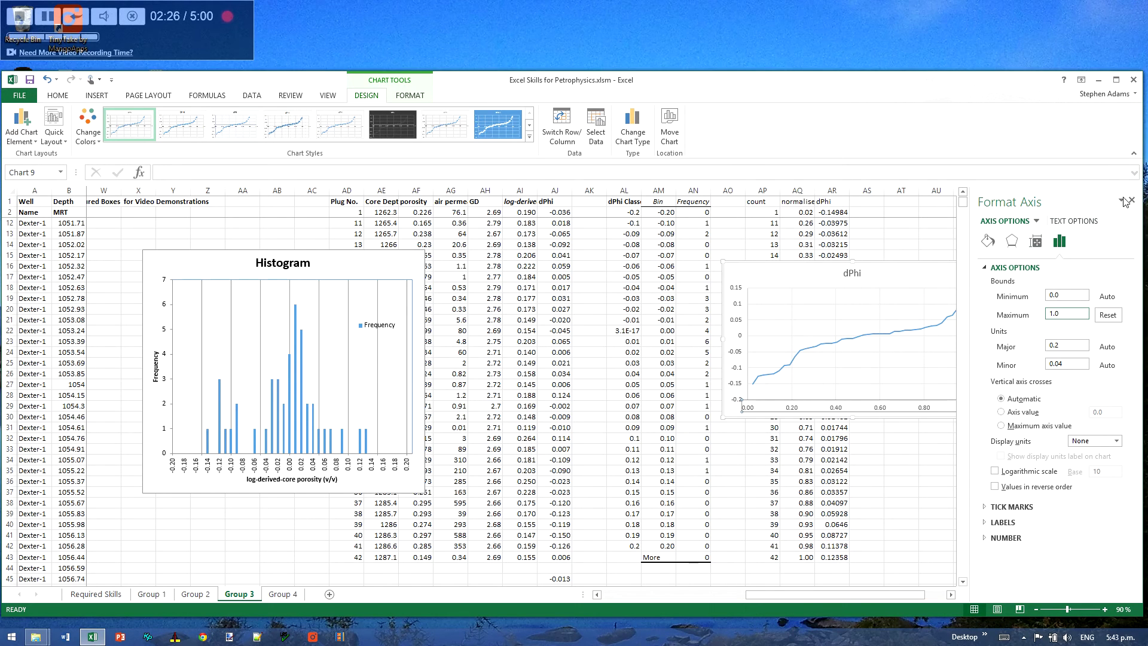
left_click(22, 129)
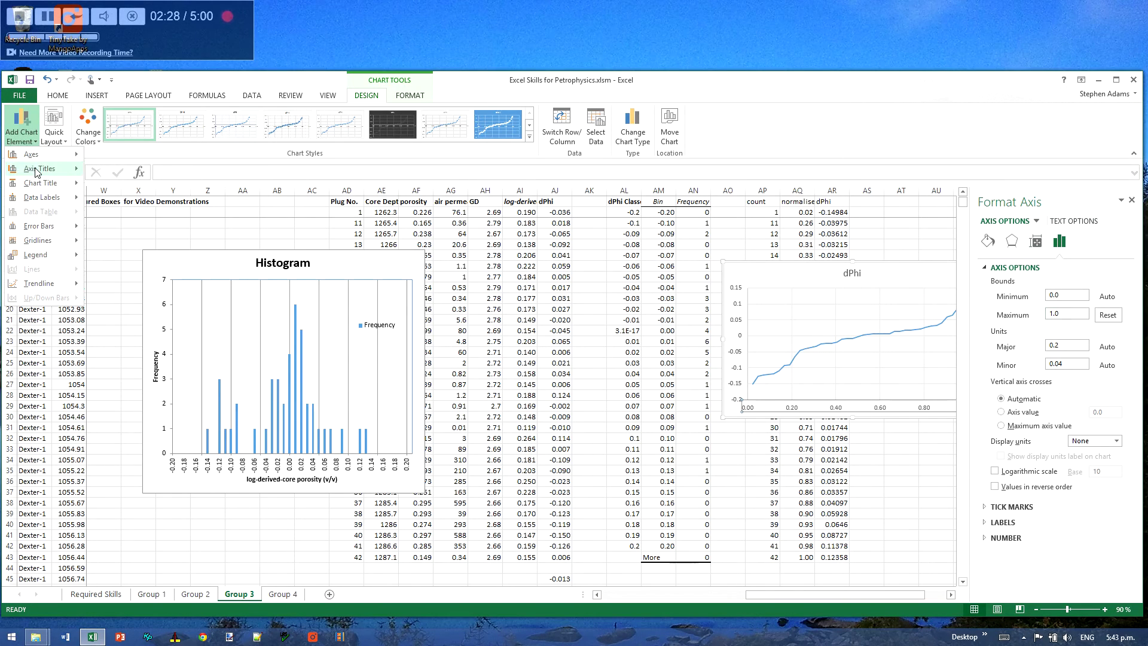
- Add horizontal and vertical axis titles to the chart and move it up and left
mouse_move(40, 169)
left_click(122, 175)
left_click(22, 129)
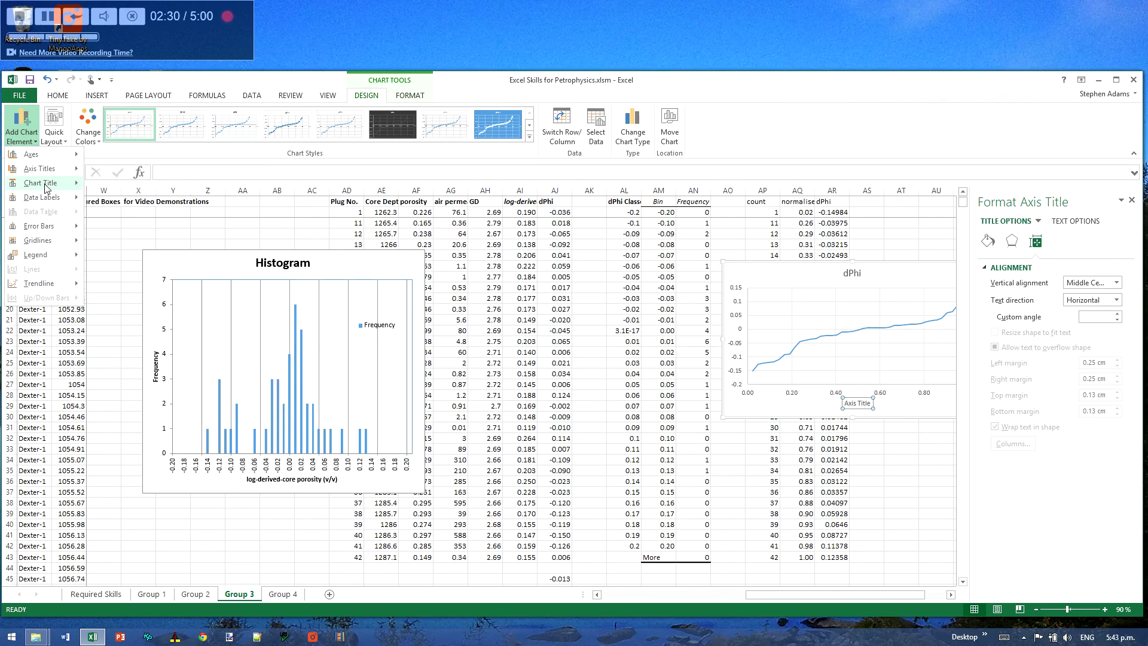
left_click(138, 202)
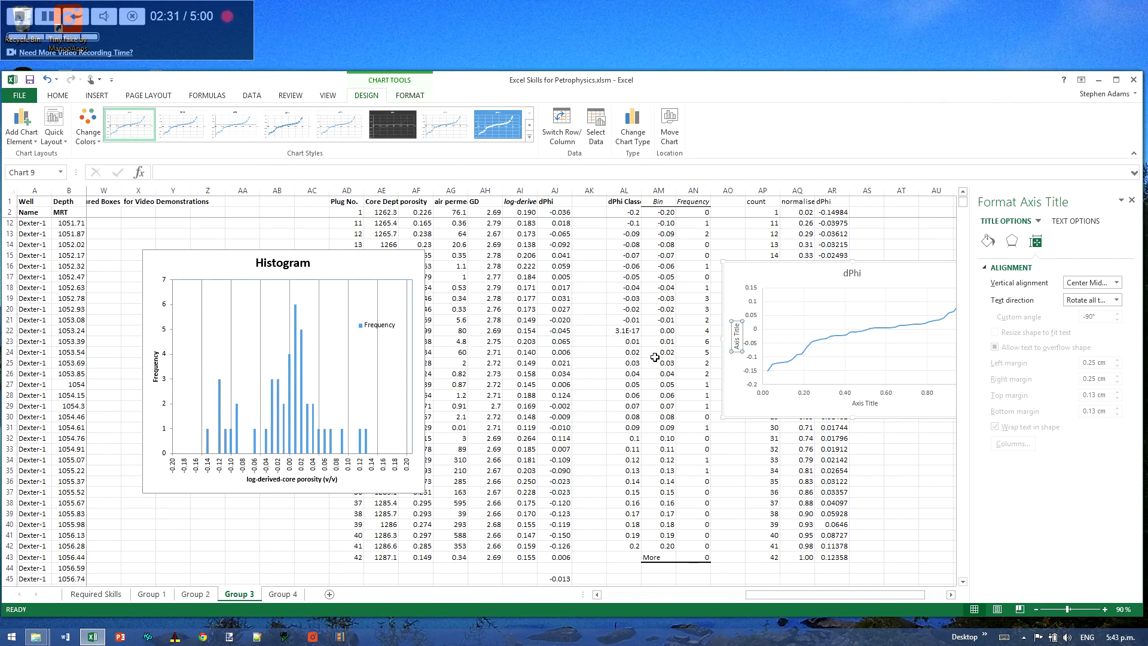
left_click(1131, 201)
left_click_drag(881, 413, 757, 376)
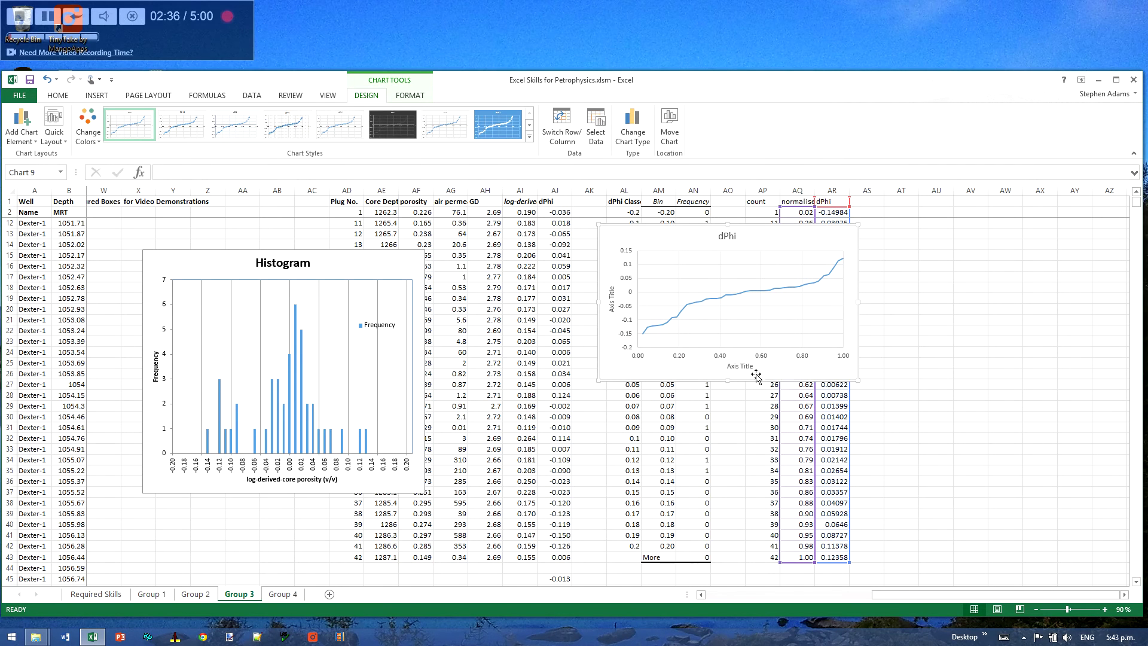
- Set the horizontal axis major unit to 0.1
left_click(761, 358)
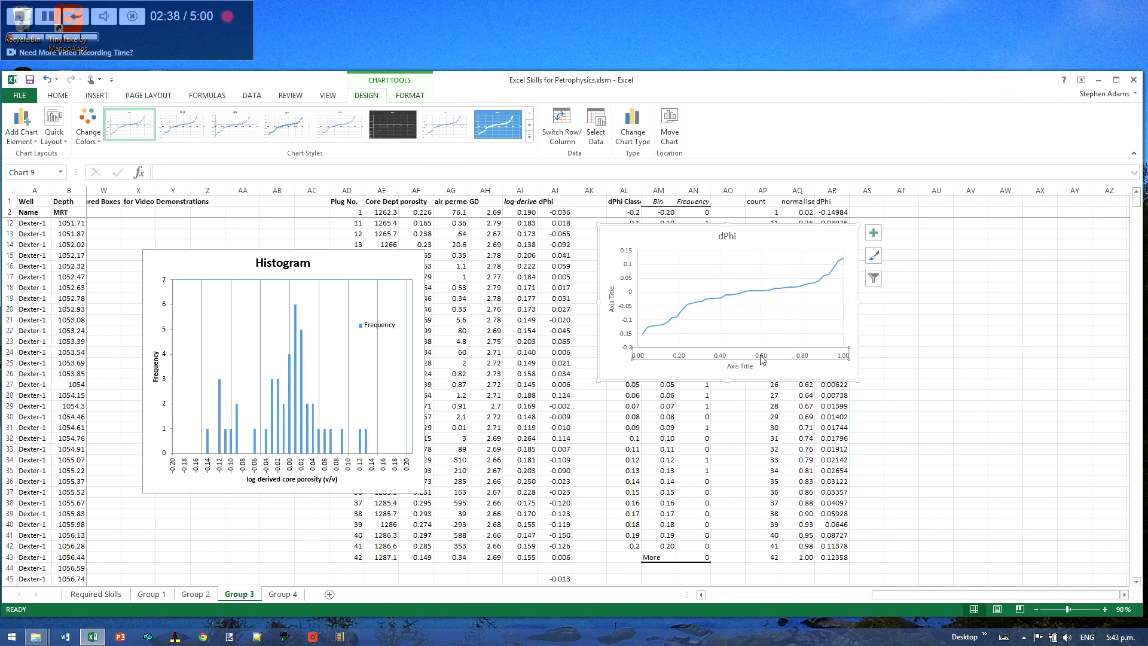
right_click(761, 357)
left_click(788, 482)
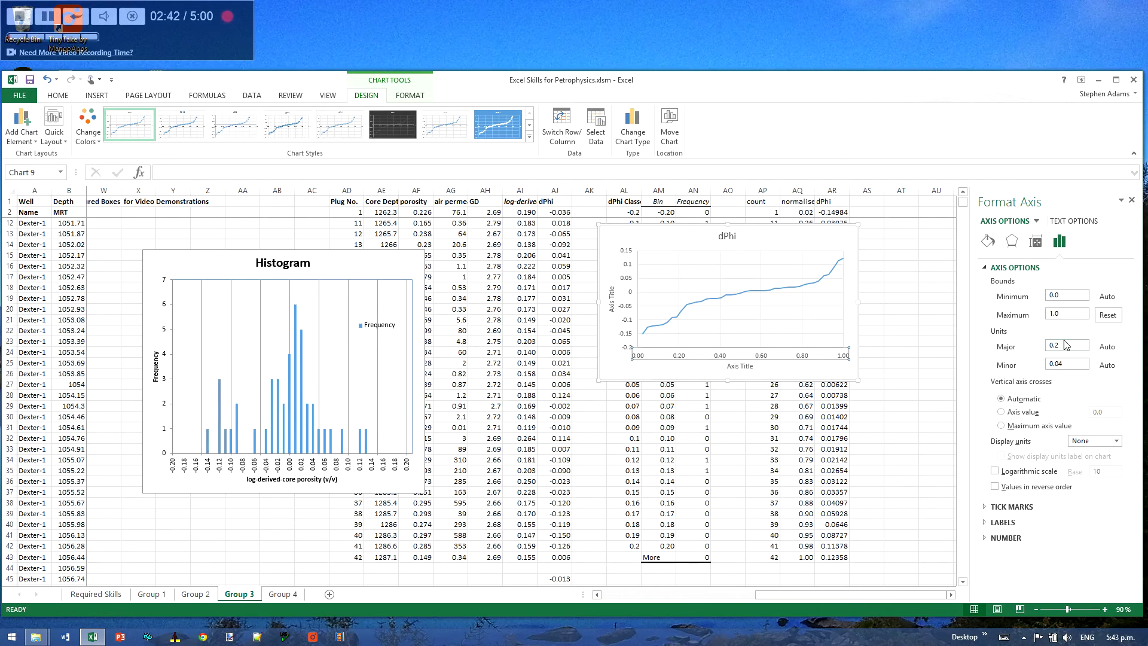
left_click(1069, 345)
type("1")
left_click(936, 363)
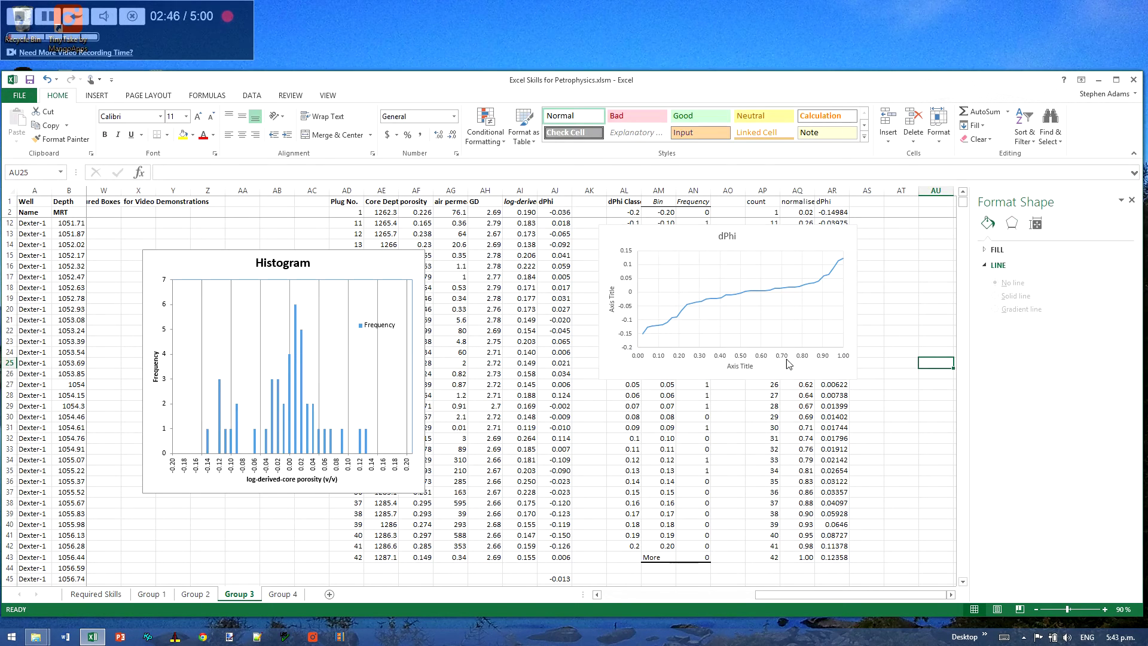
- Title the axes 'cumulative differences' and 'log-derived-core porosity (v/v)'
left_click(737, 367)
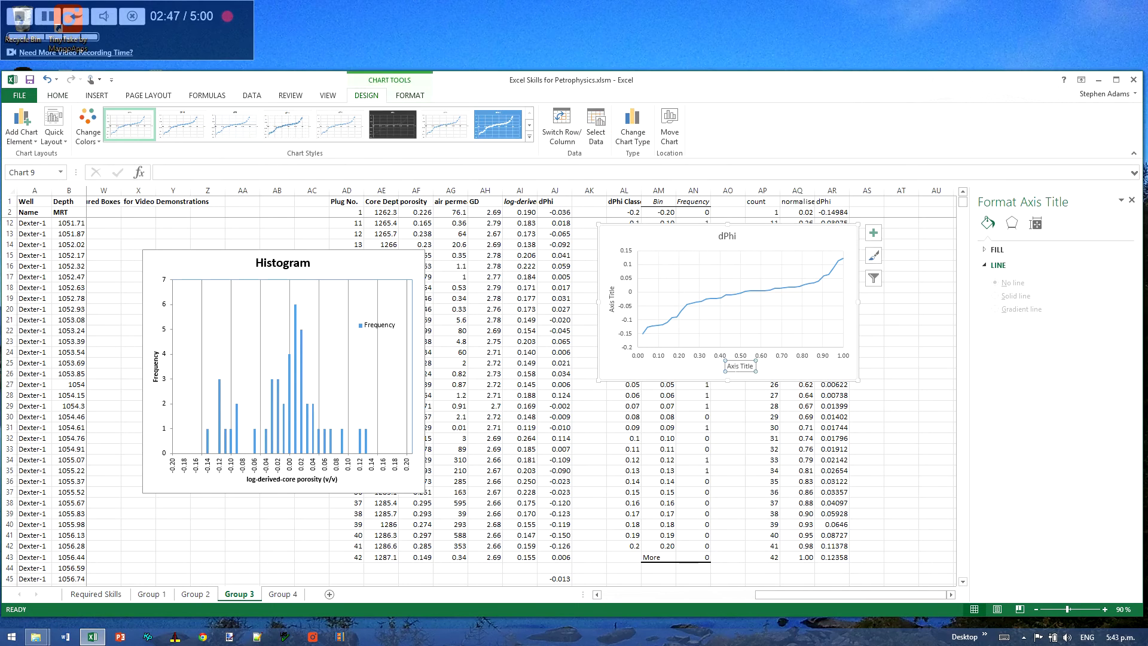
left_click_drag(727, 366, 753, 366)
type("cumulative")
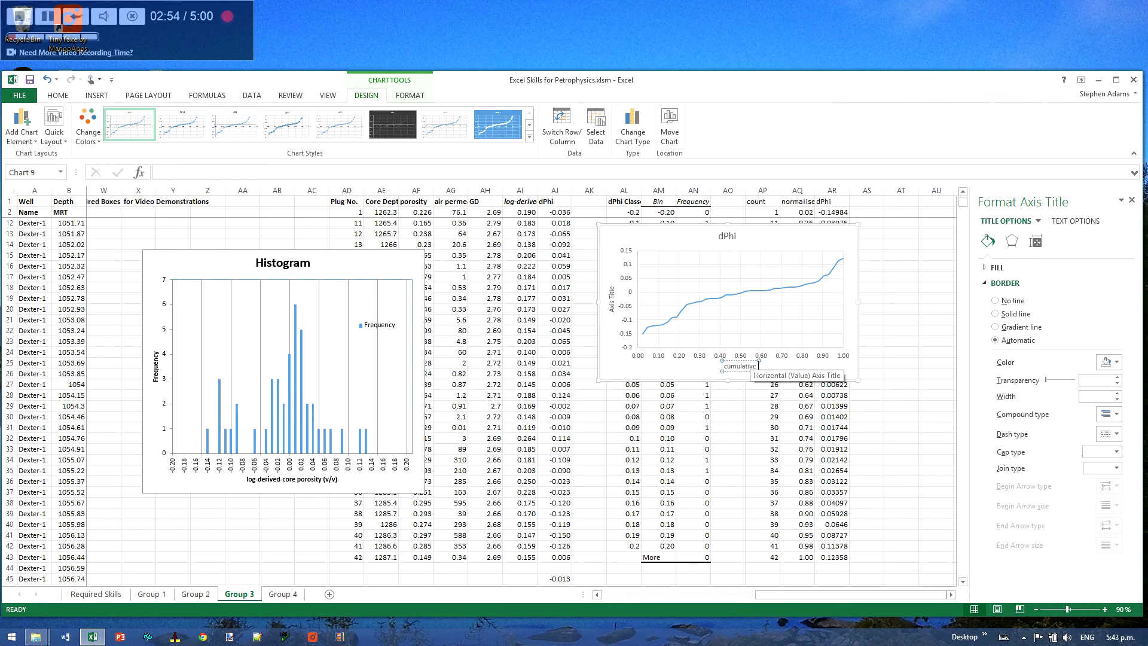
type(" differences")
left_click(611, 298)
left_click(611, 299)
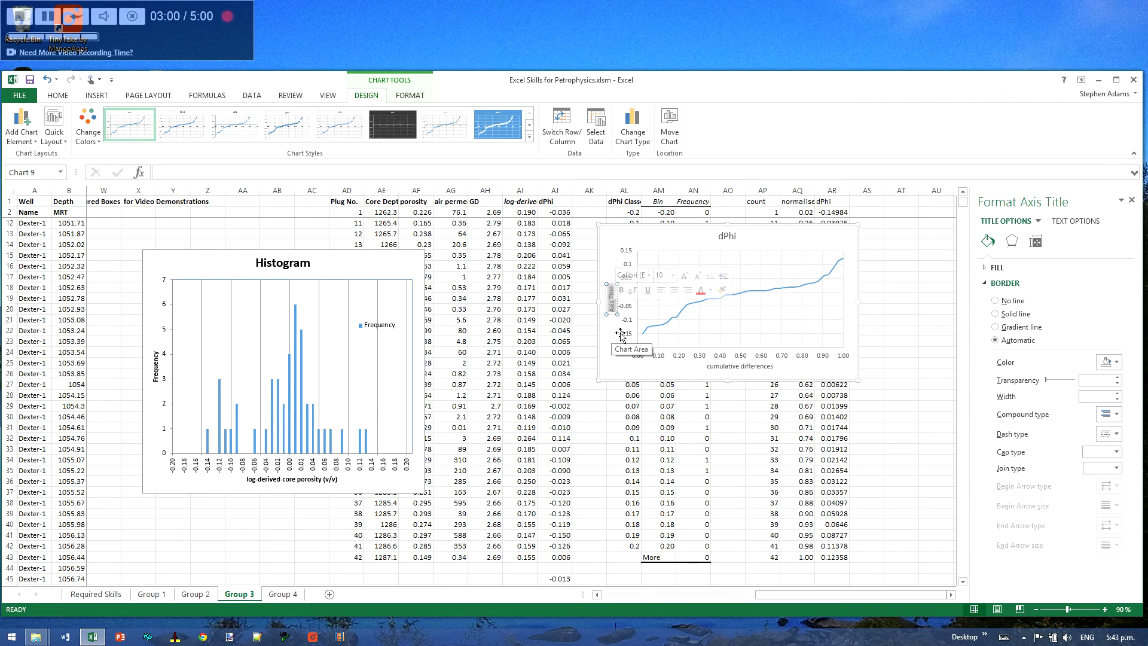
type("log-derived-core")
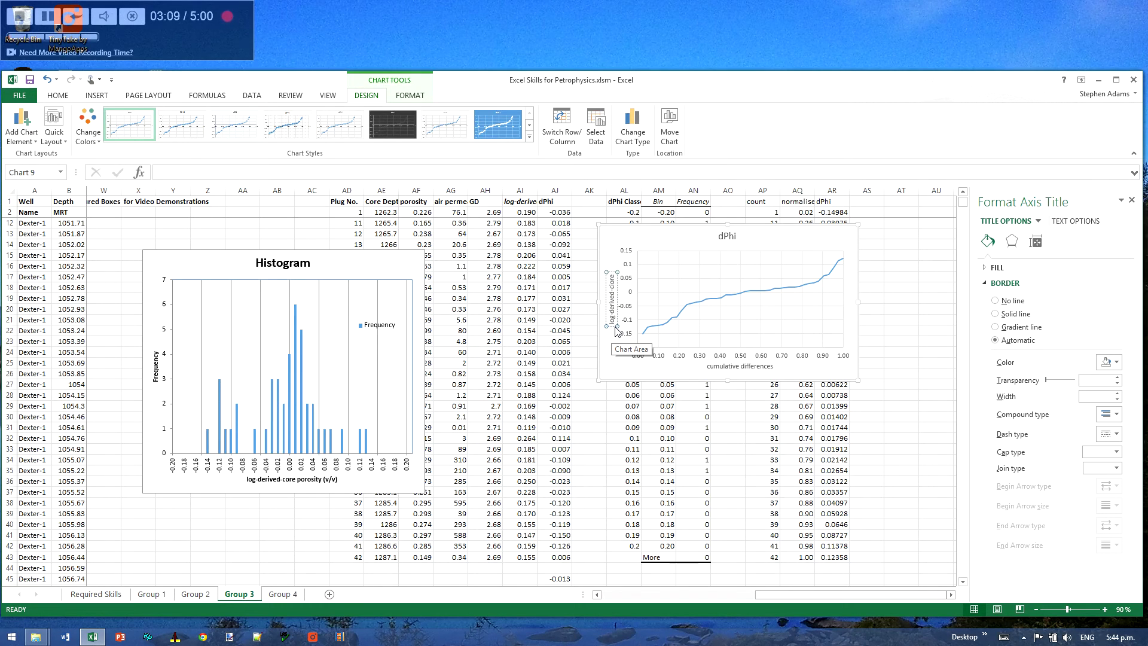
key("BackSpace")
key("BackSpace")
key("BackSpace")
type("ore porosity")
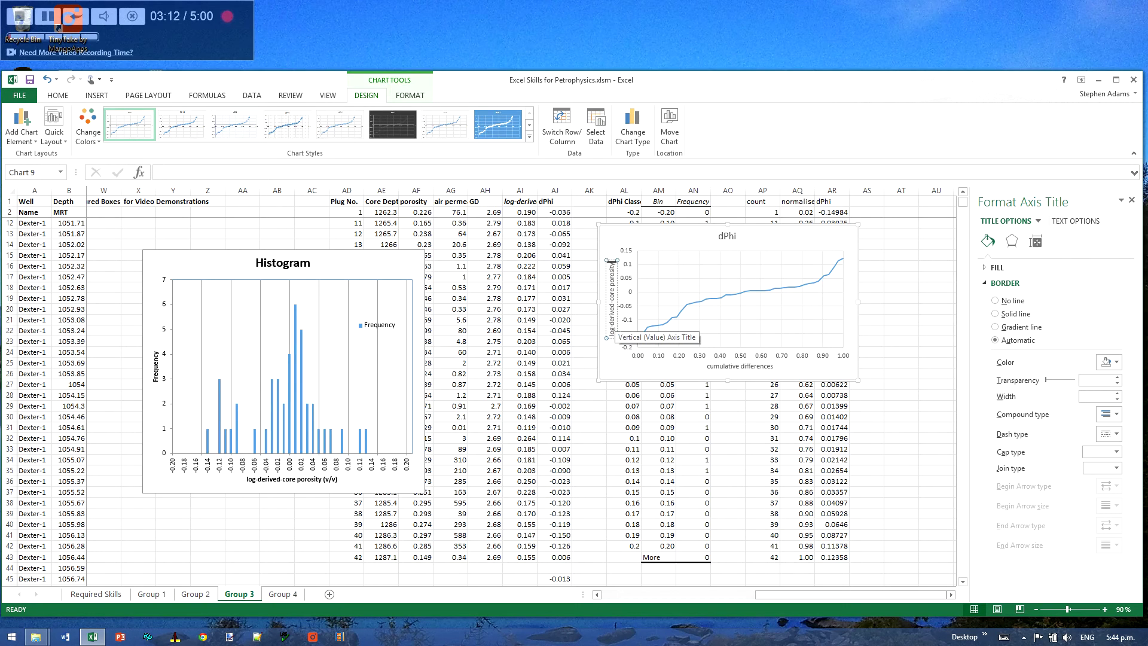
type(" (v/v)")
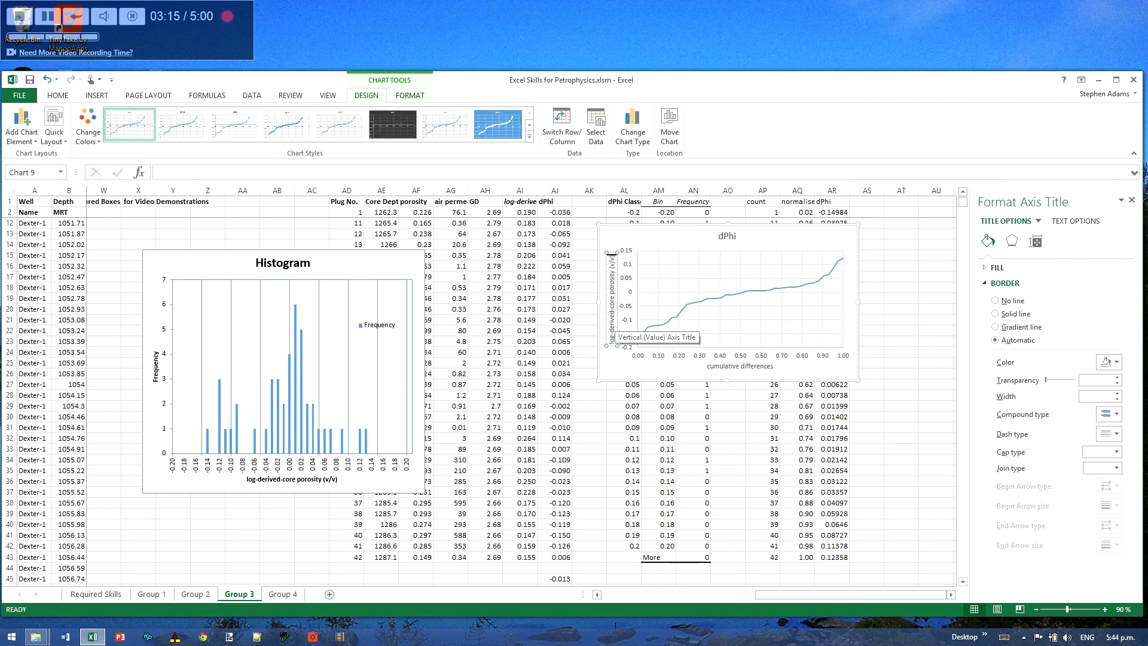
- Enlarge the dPhi chart by dragging its corner
left_click(878, 324)
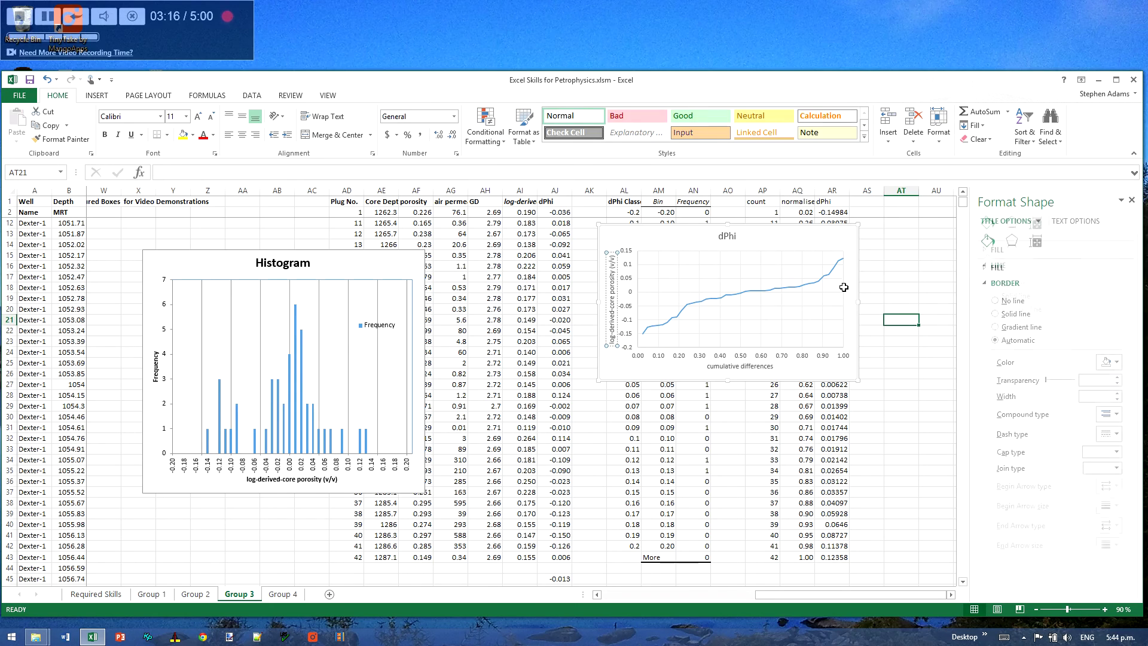
left_click(863, 385)
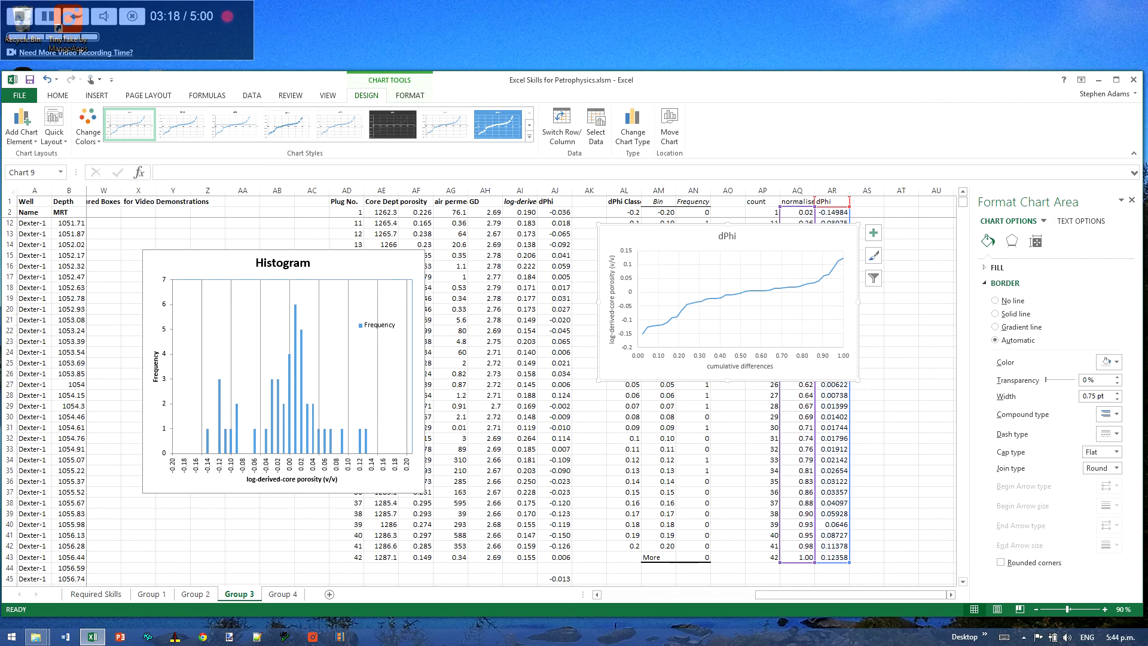
left_click_drag(859, 381, 908, 419)
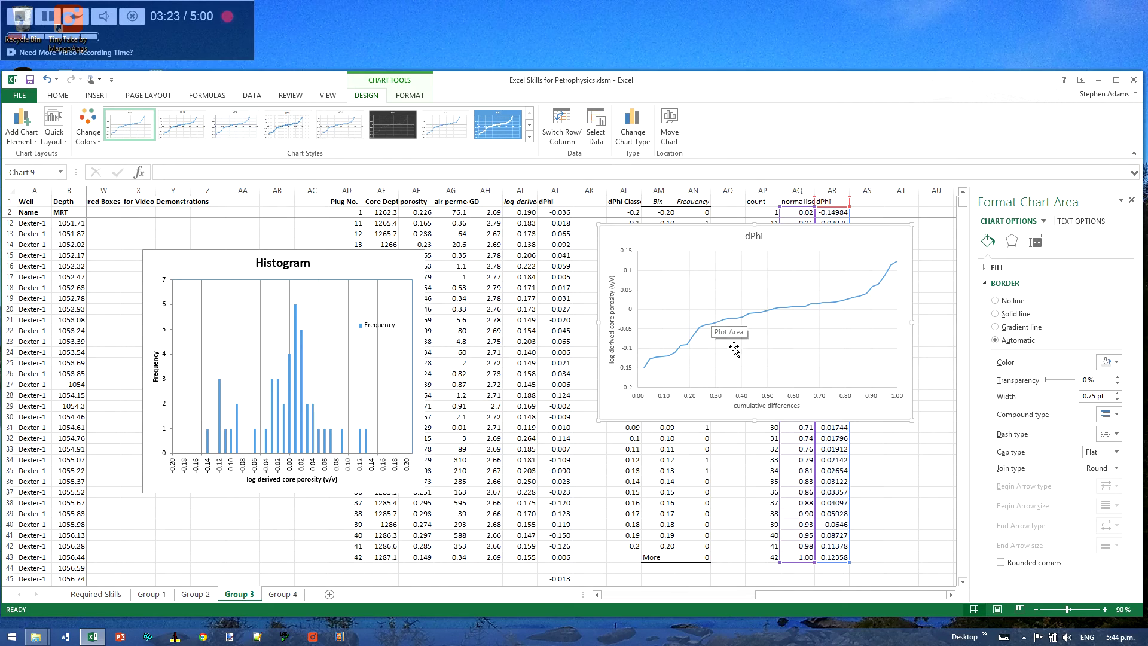
left_click(1131, 200)
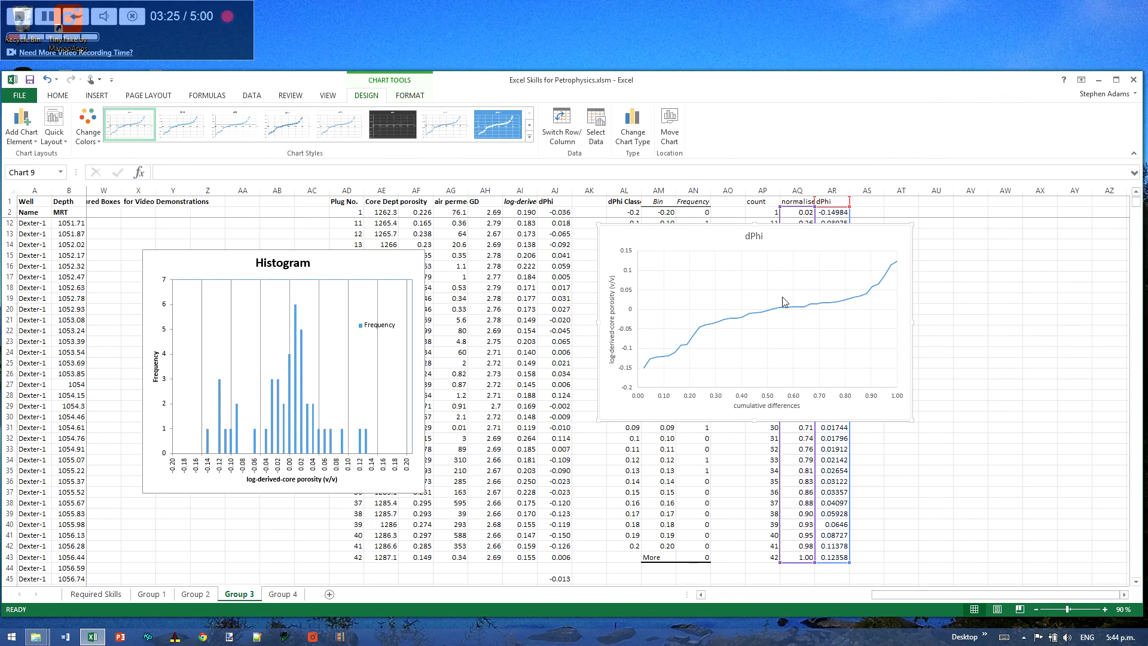
left_click(96, 94)
- Draw P50 arrows from 0.50 on the x-axis up to the curve, then left to the y-axis
left_click(191, 126)
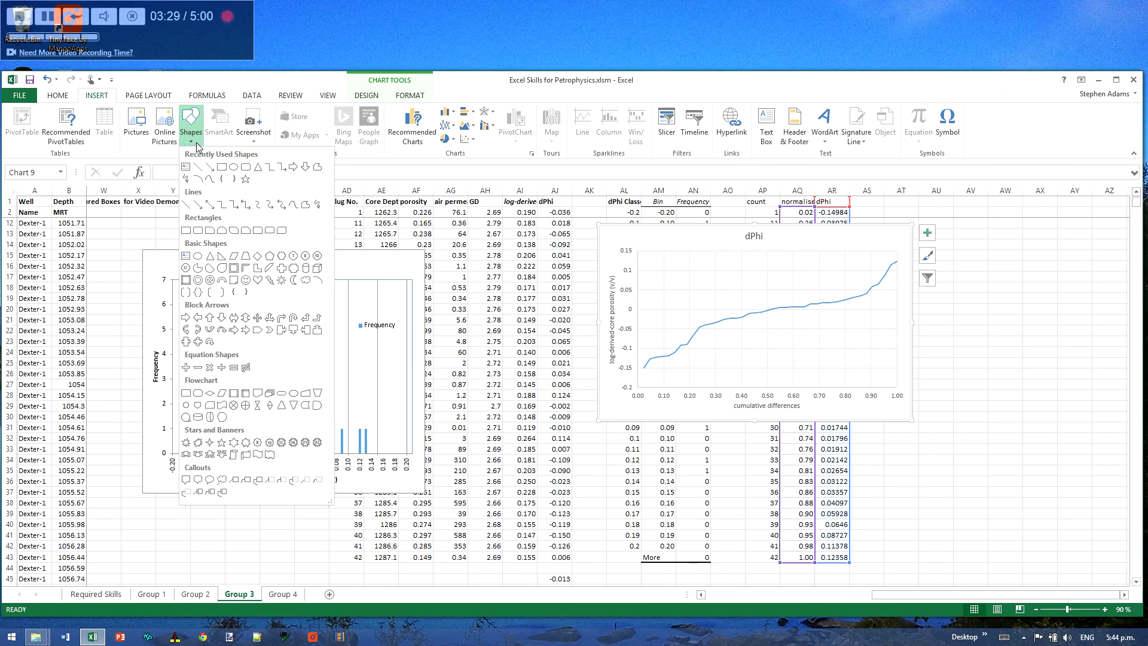
left_click(208, 167)
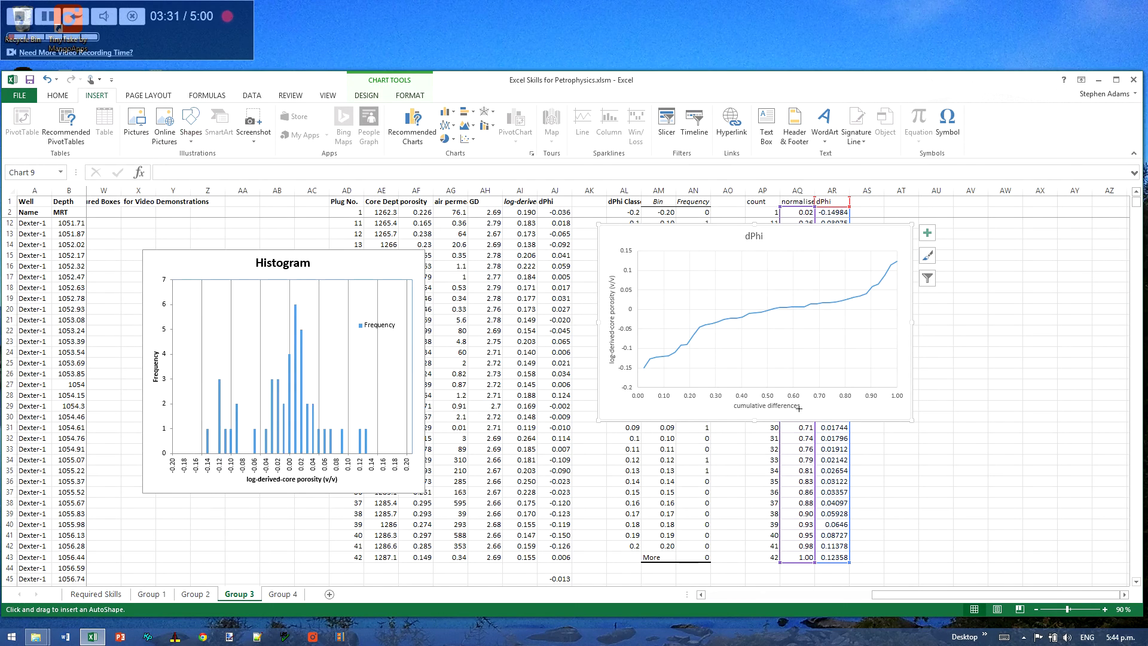
left_click_drag(767, 385, 768, 311)
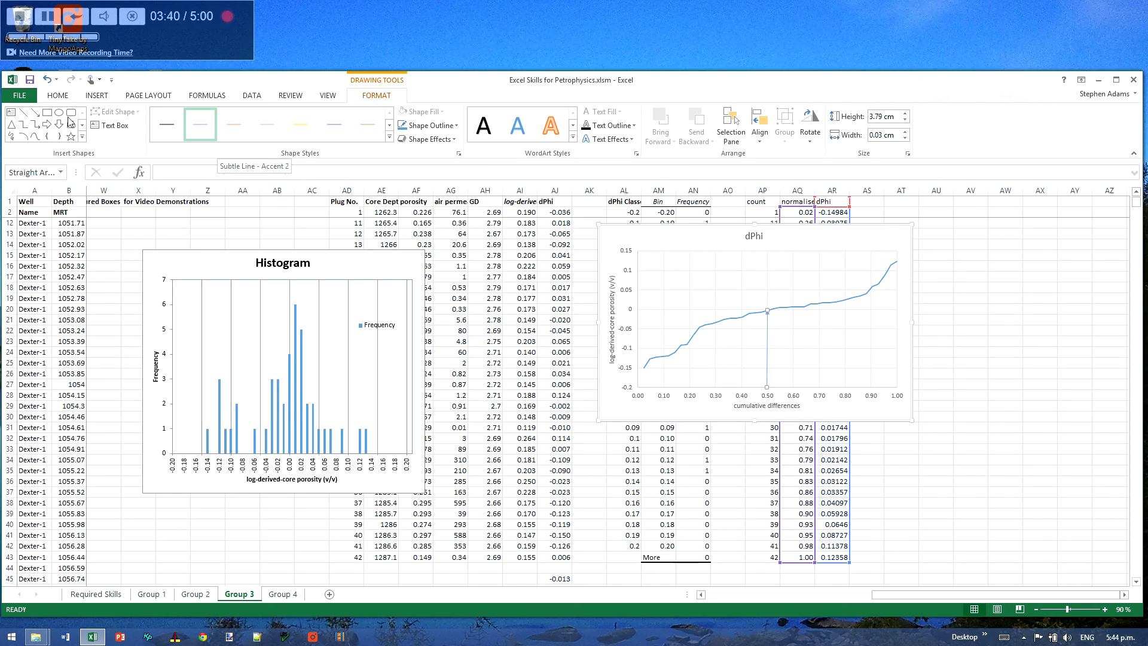
left_click(35, 112)
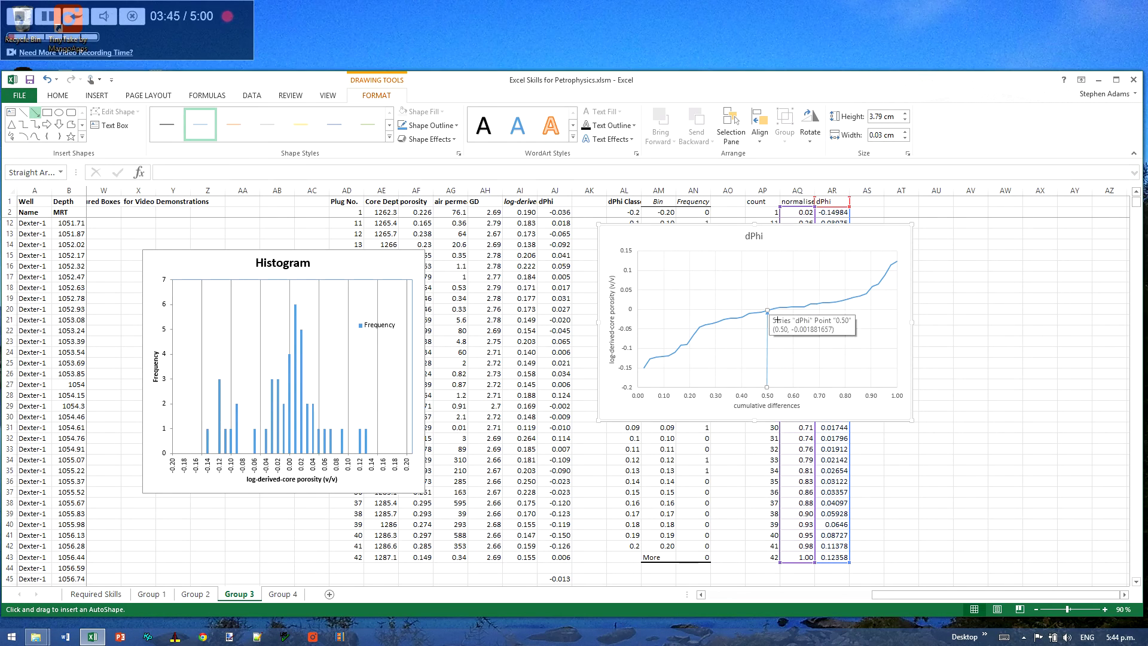
left_click_drag(767, 311, 656, 311)
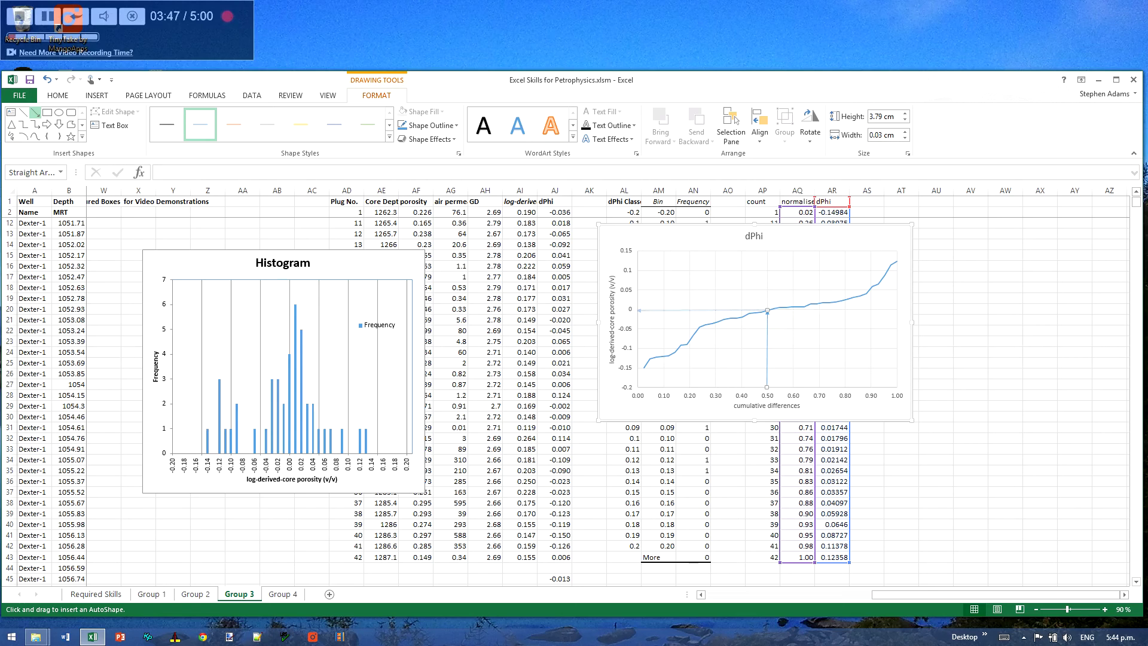
left_click_drag(640, 310, 640, 310)
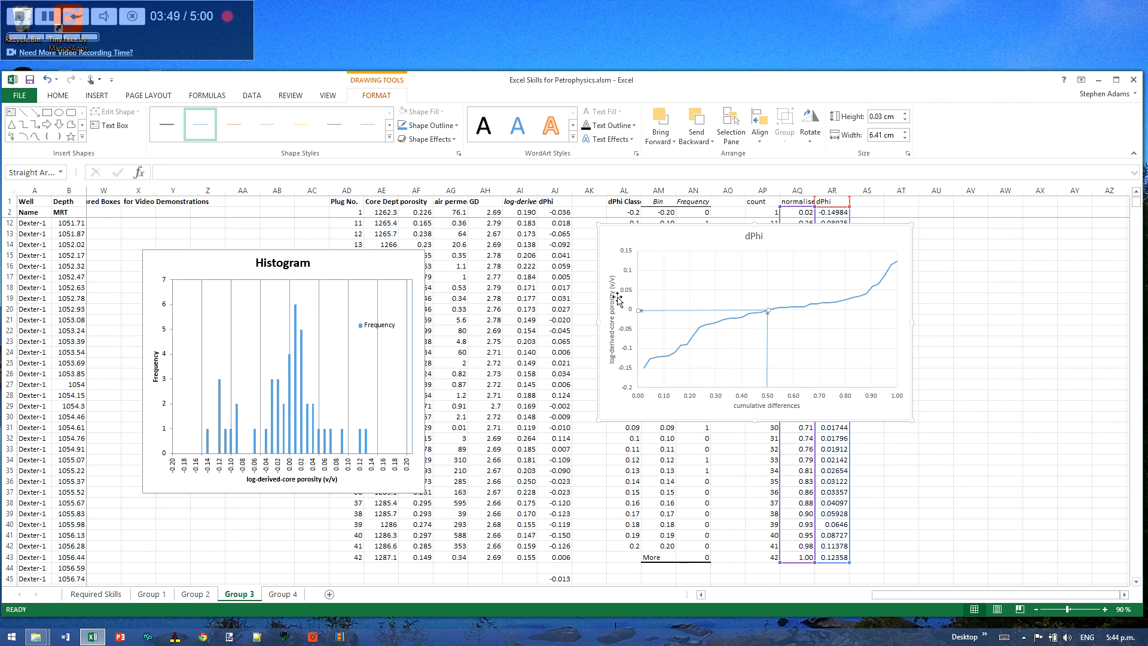
left_click(35, 113)
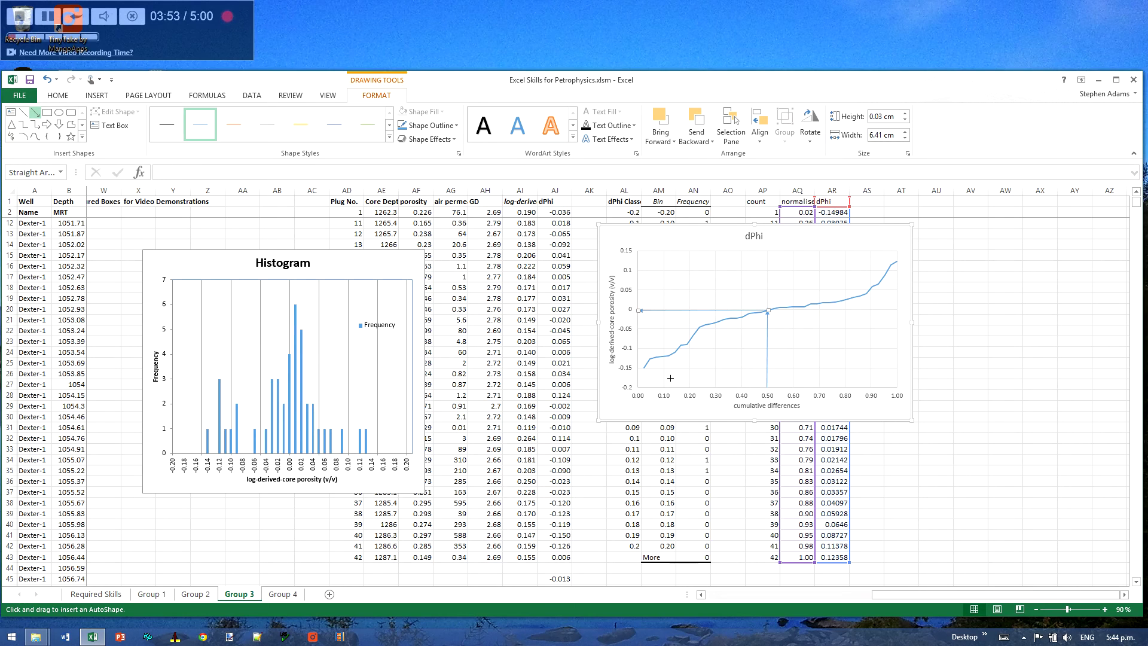
- Draw P10 arrows from 0.10 up to the curve and across to the y-axis
left_click_drag(664, 387, 664, 357)
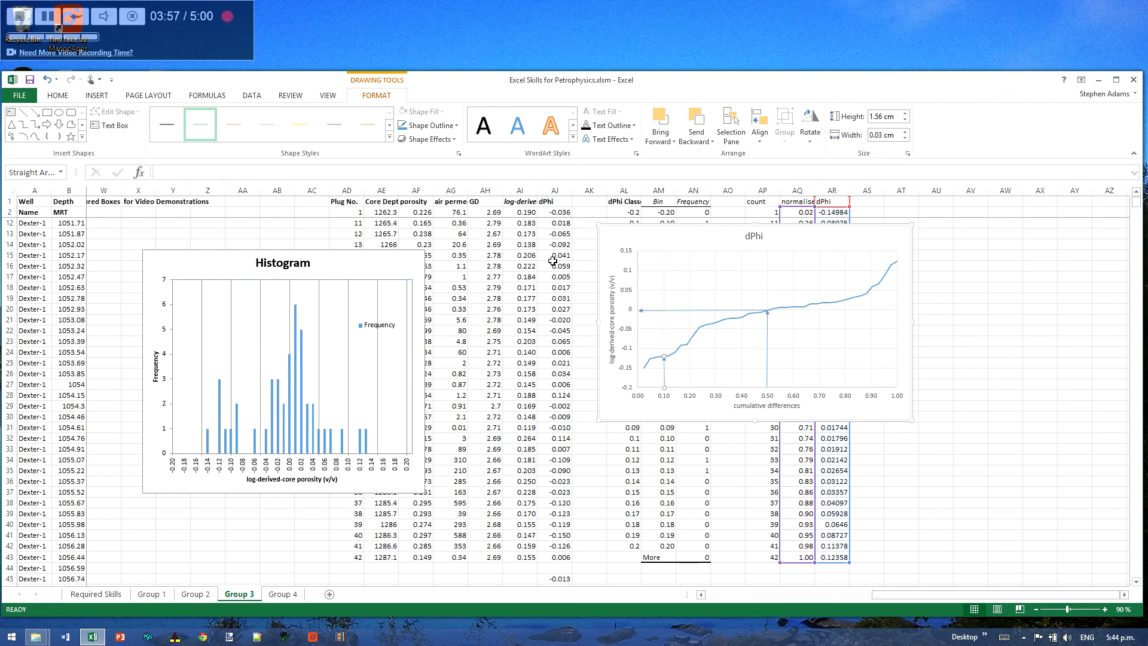
left_click(34, 113)
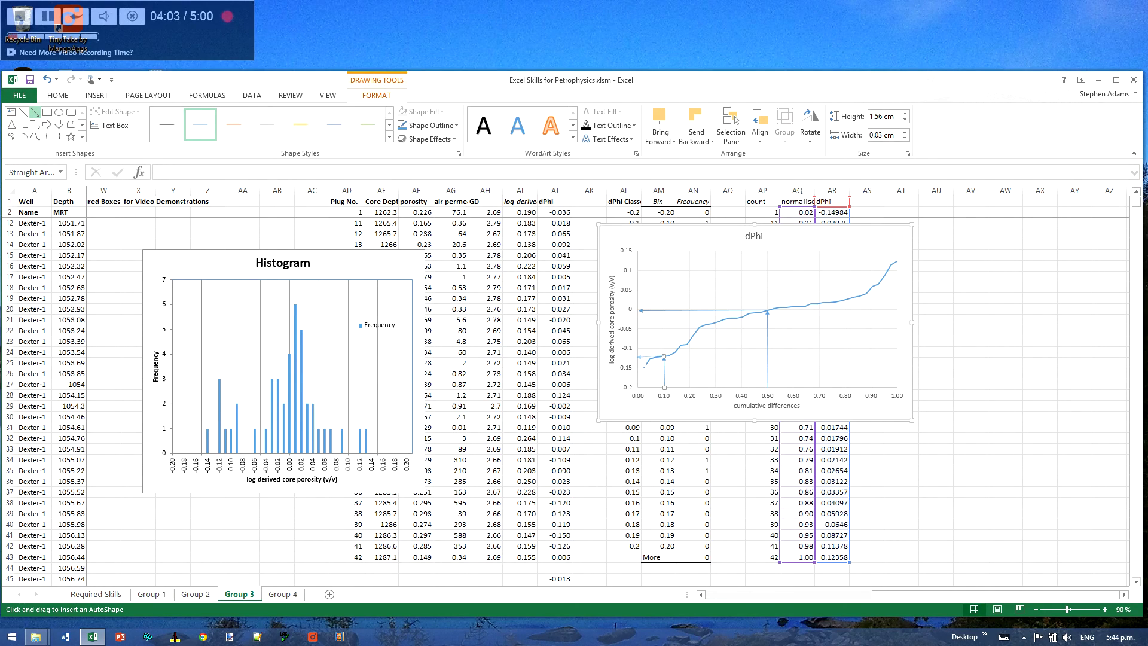
left_click_drag(664, 356, 638, 357)
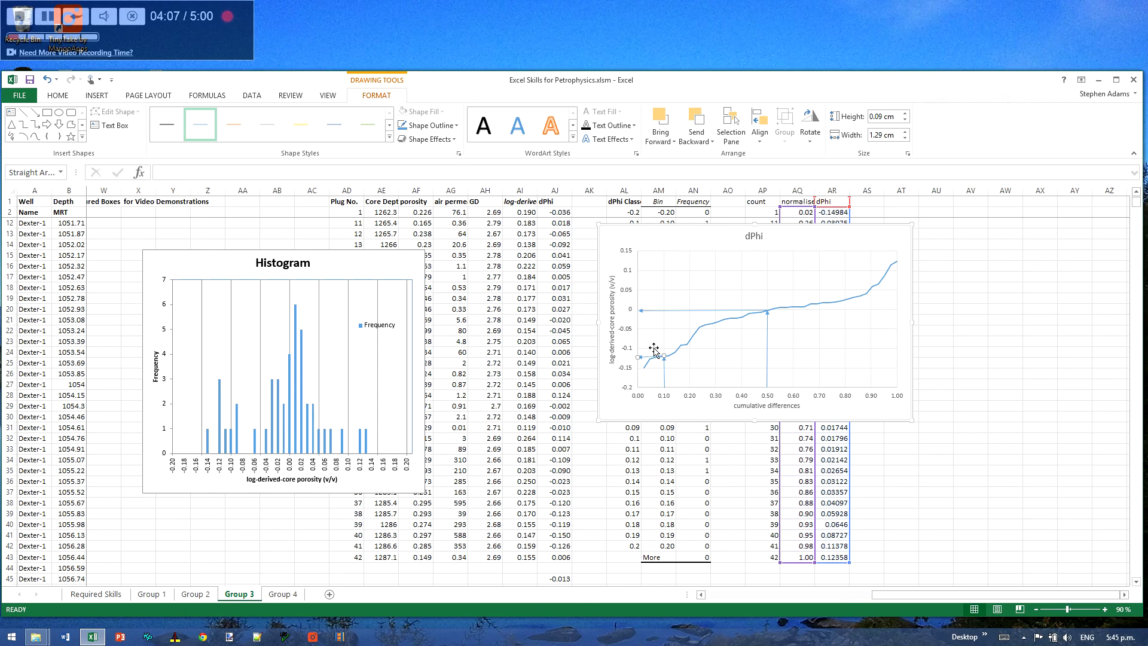
- Draw P90 arrows from 0.90 up to the curve and across to the y-axis
left_click(35, 112)
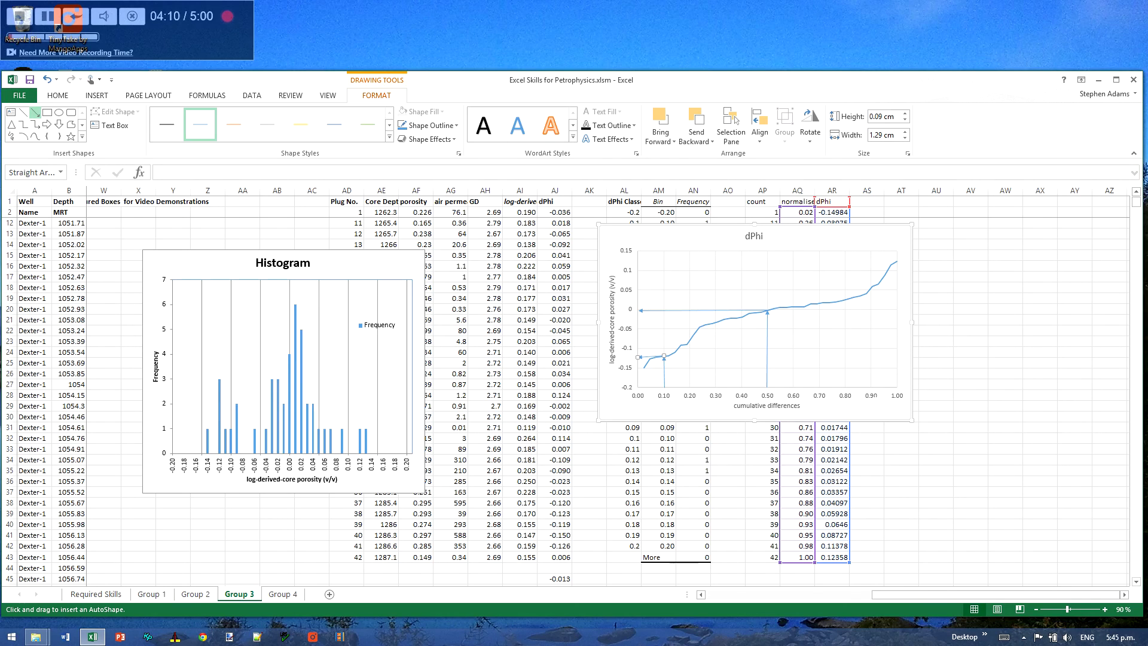
left_click_drag(871, 386, 871, 290)
left_click_drag(871, 290, 870, 289)
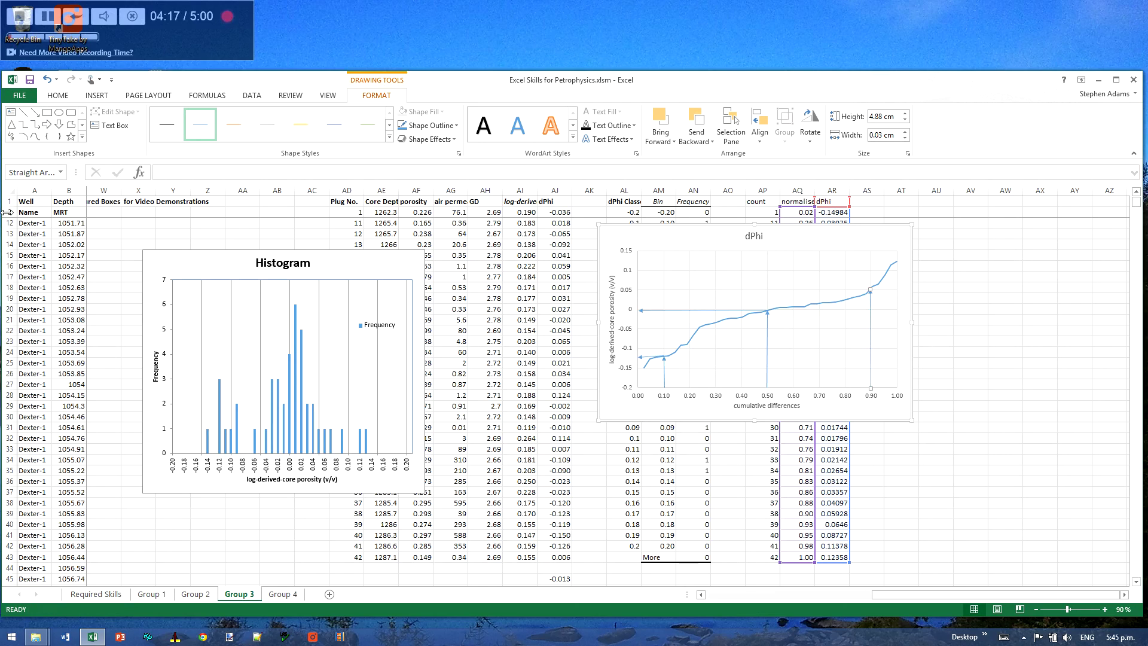
left_click(35, 112)
left_click_drag(870, 290, 637, 291)
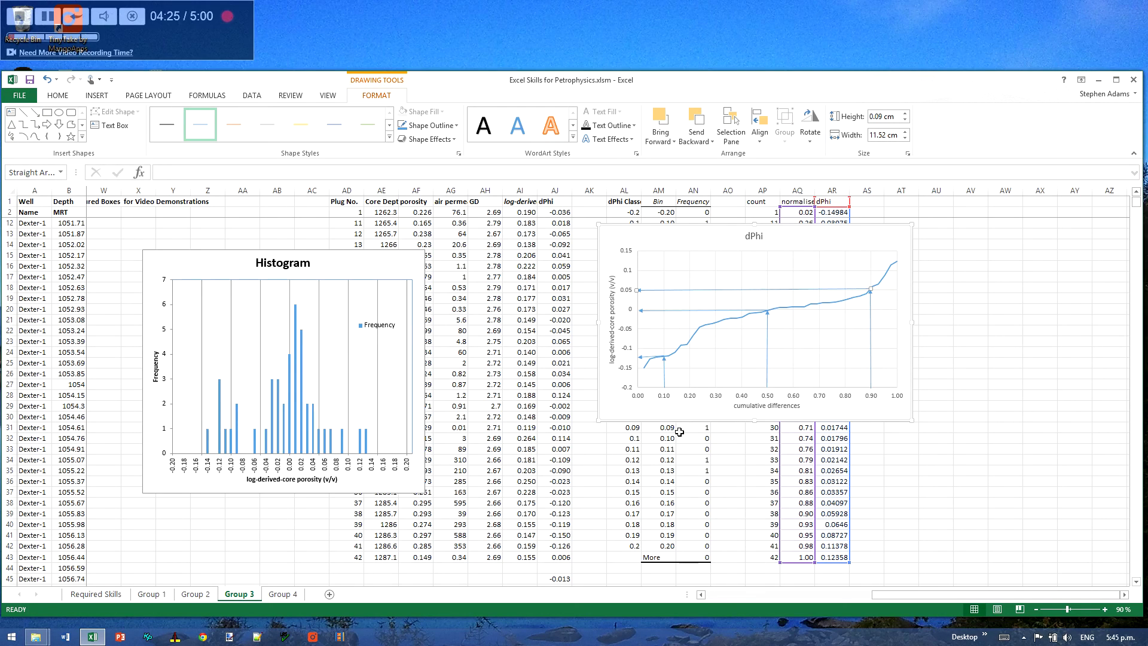